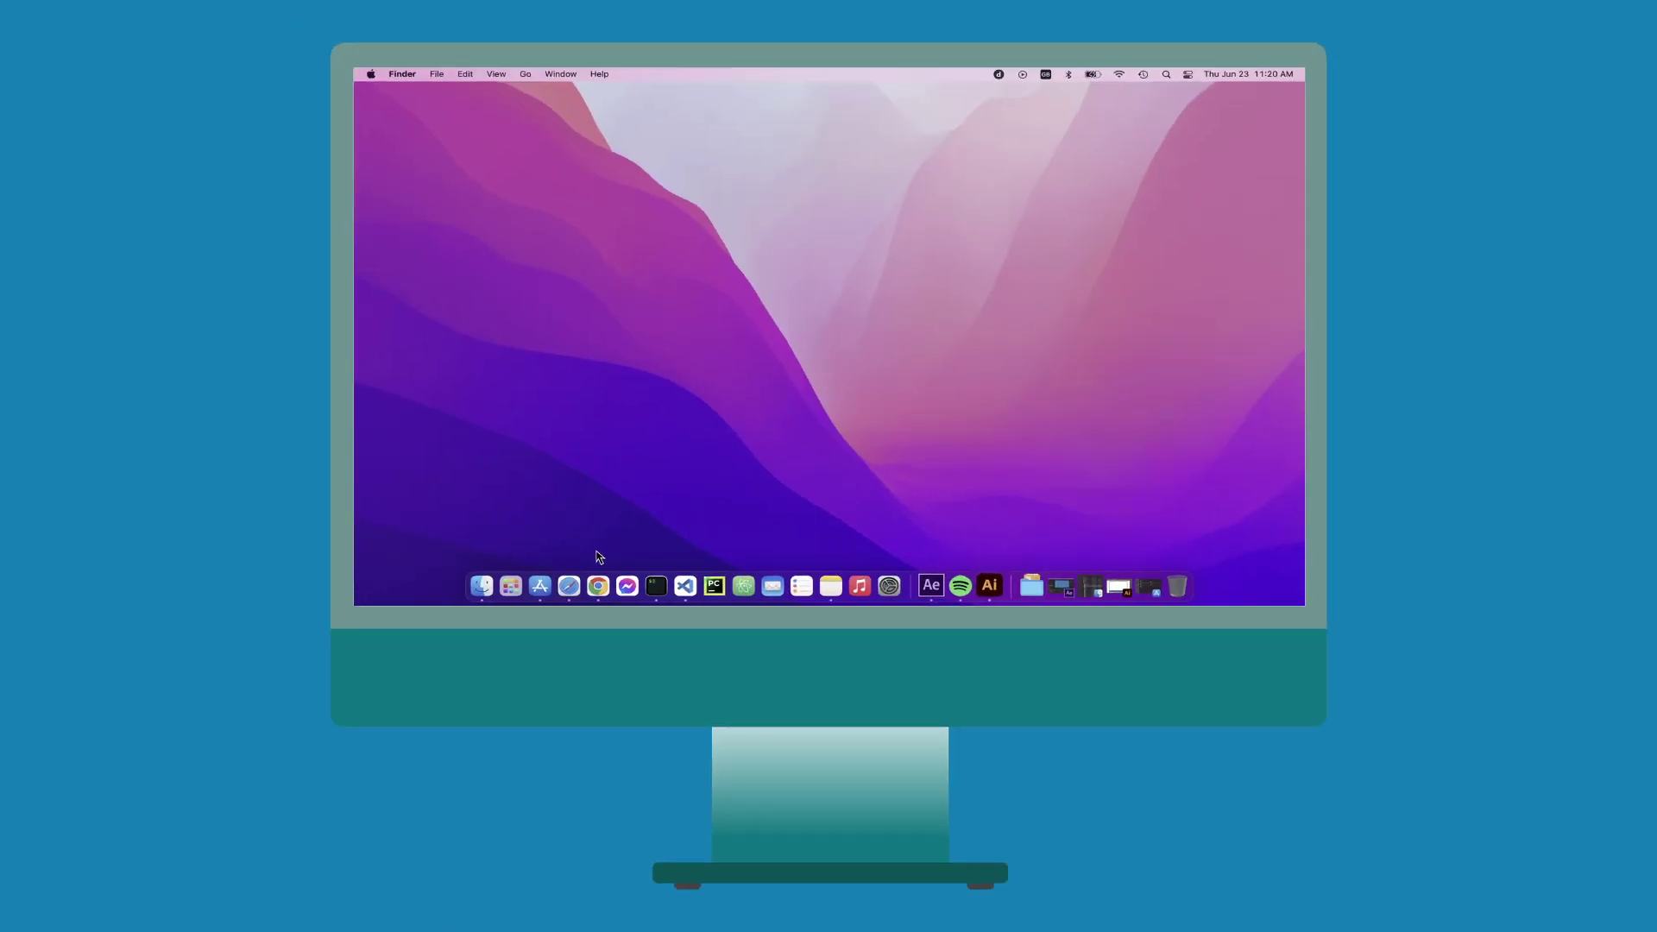
Launch Safari and check the Wi-Fi network connection
left_click(587, 568)
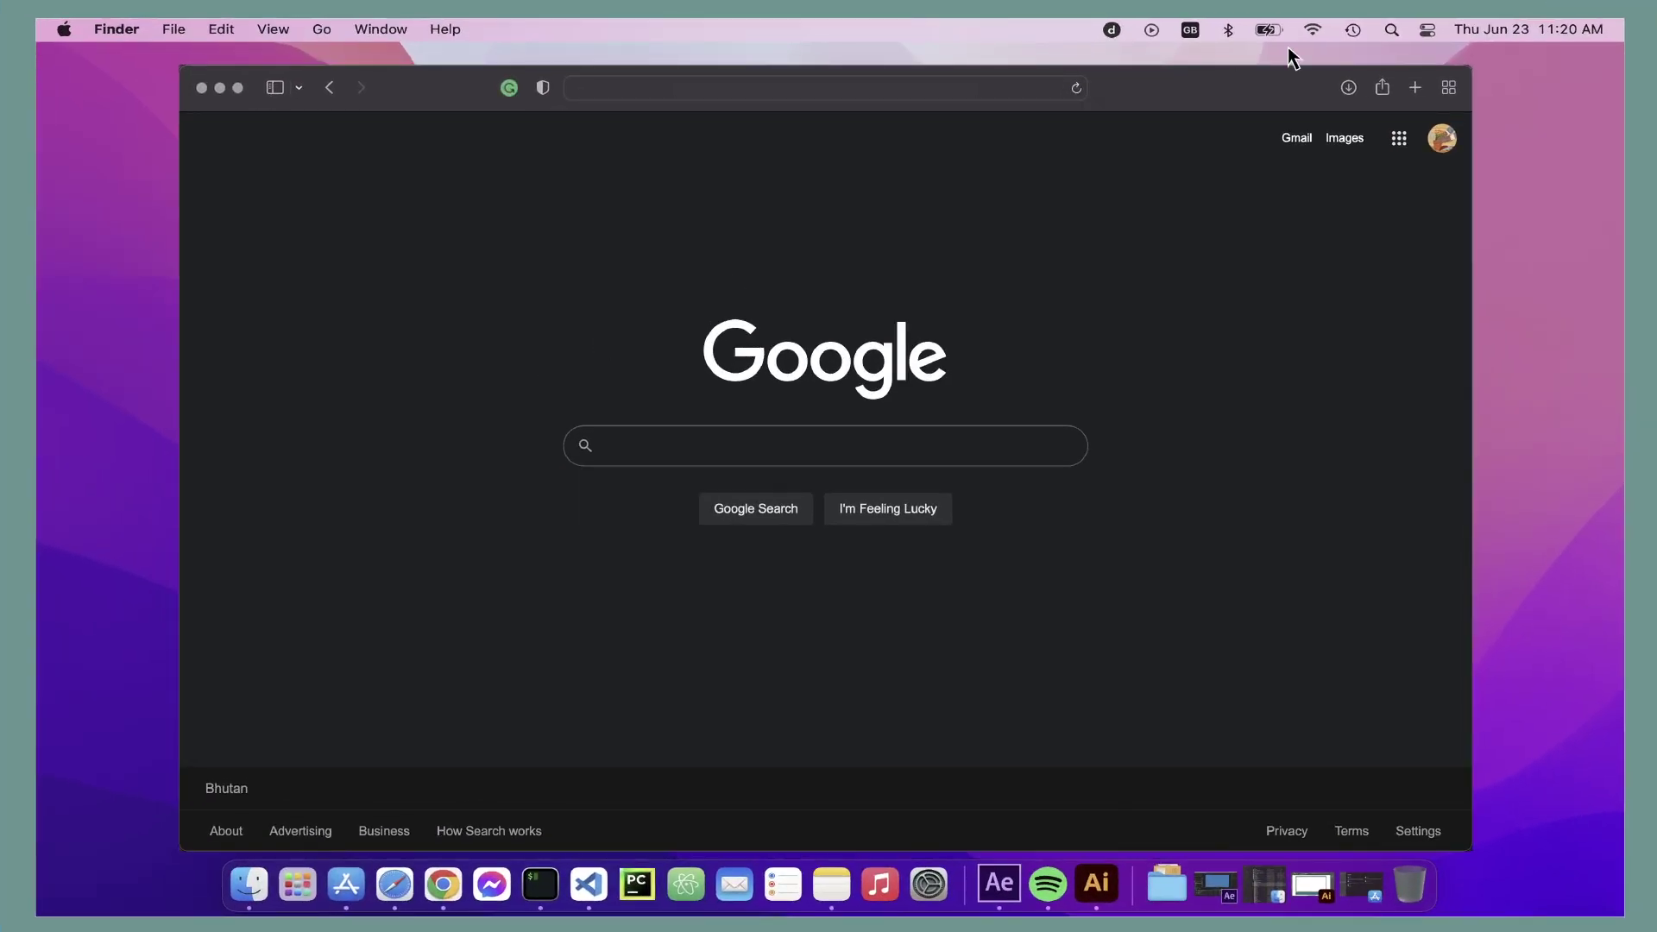
left_click(1316, 33)
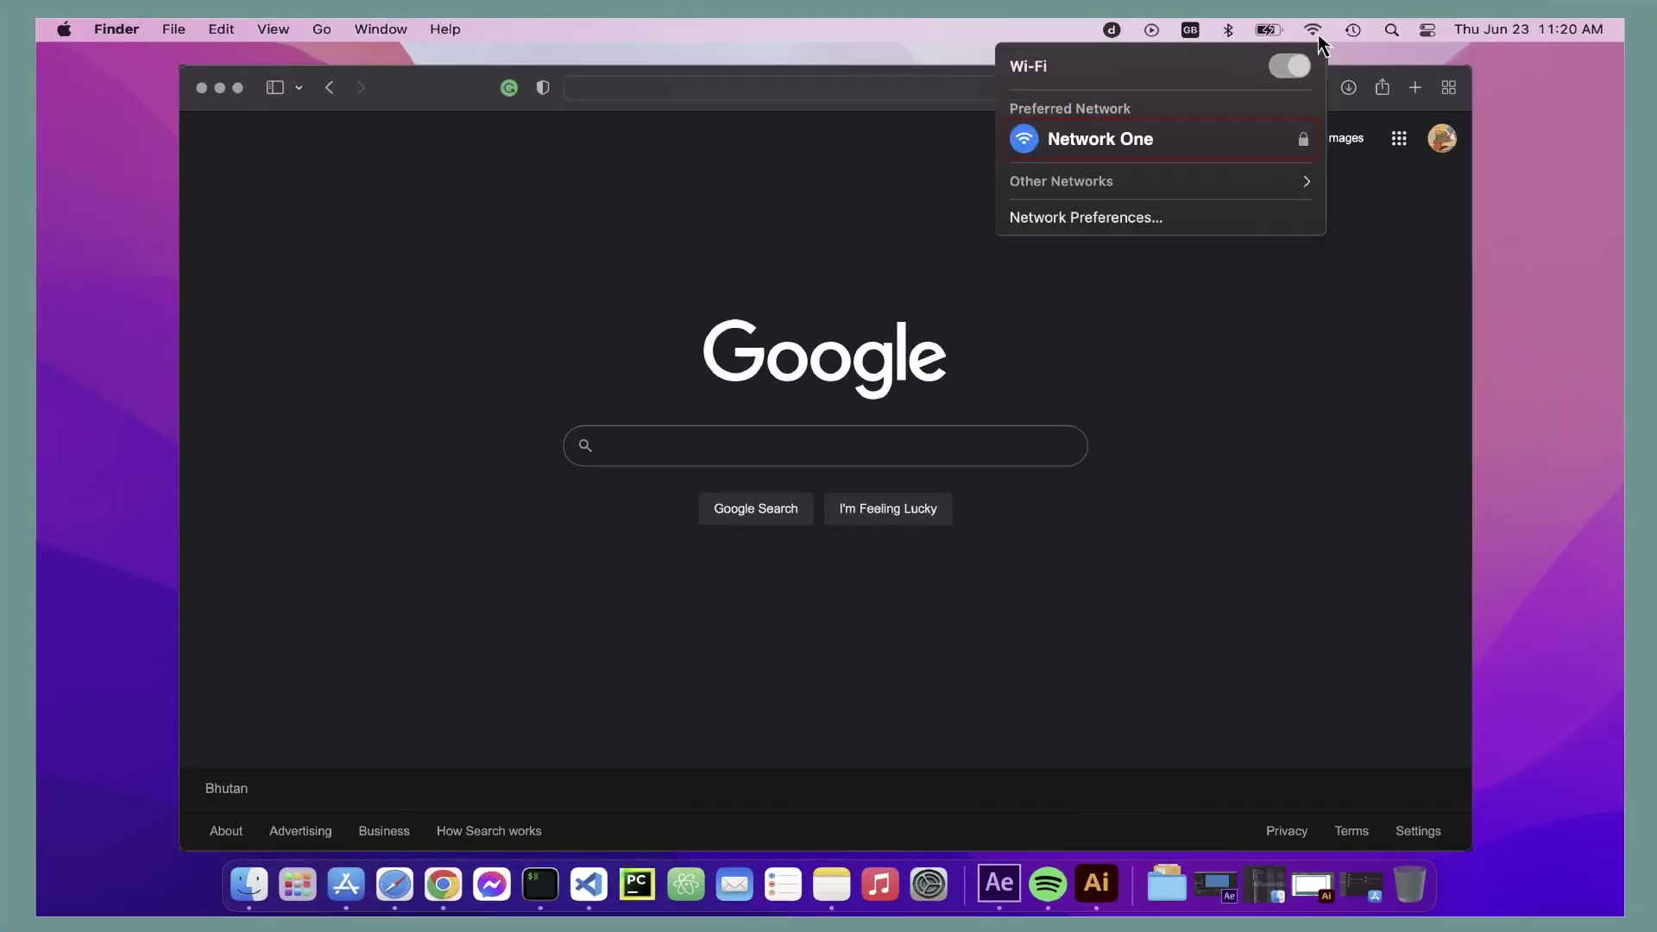
left_click(1318, 35)
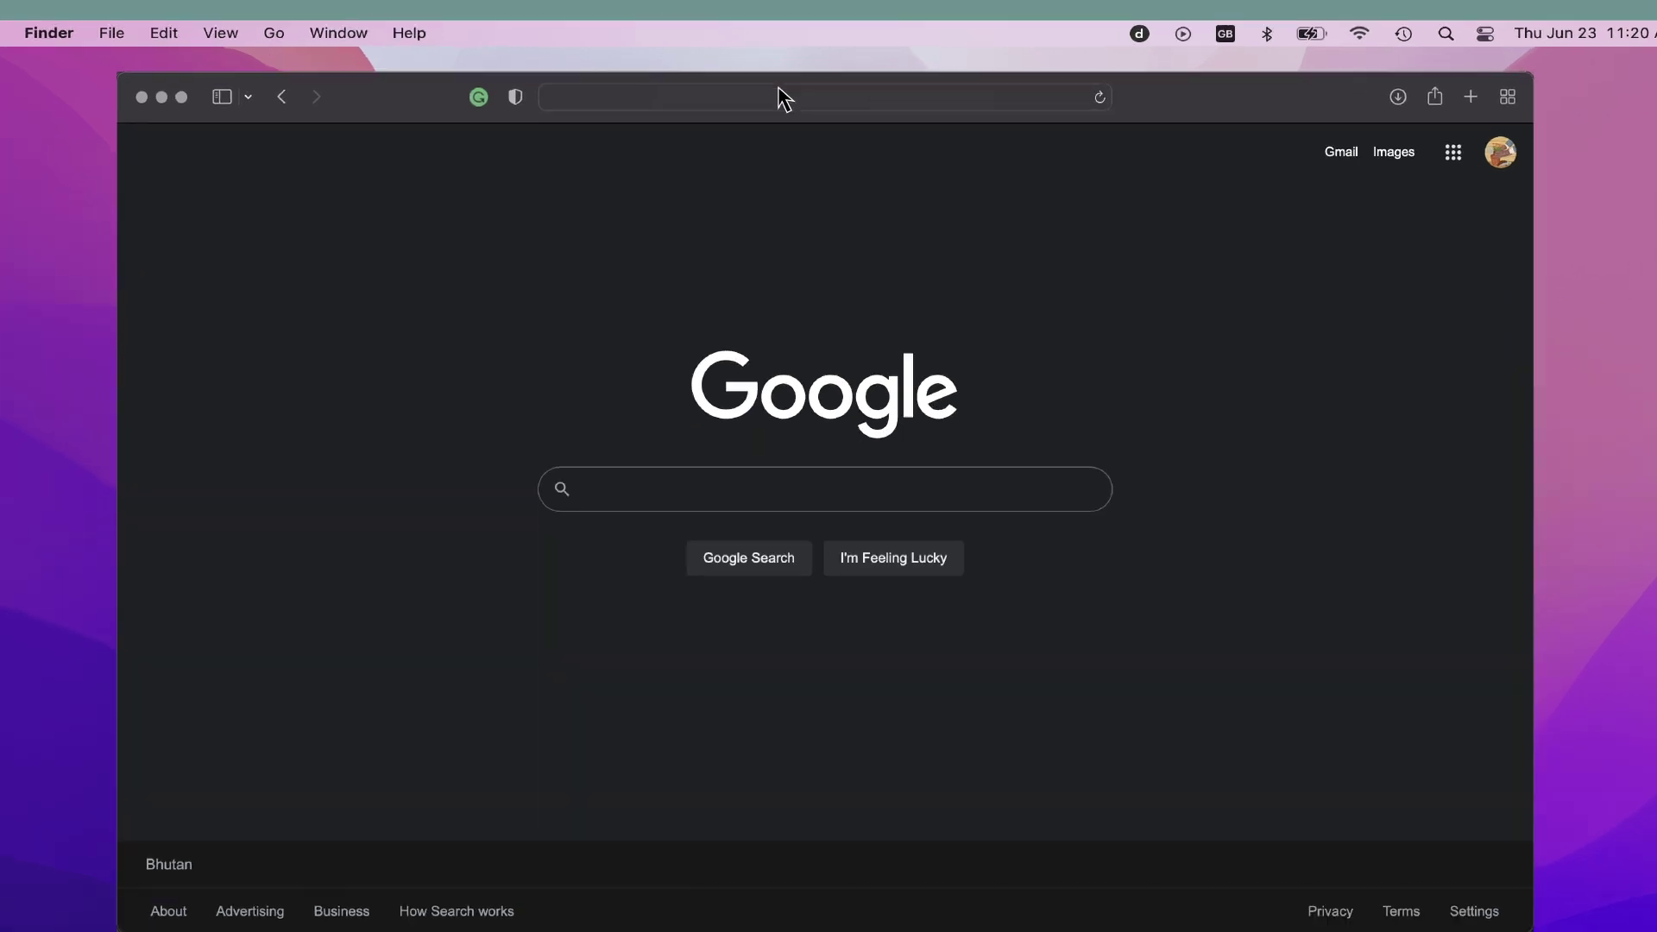
Load mis.molhr.gov.bt in Safari's address bar
left_click(627, 90)
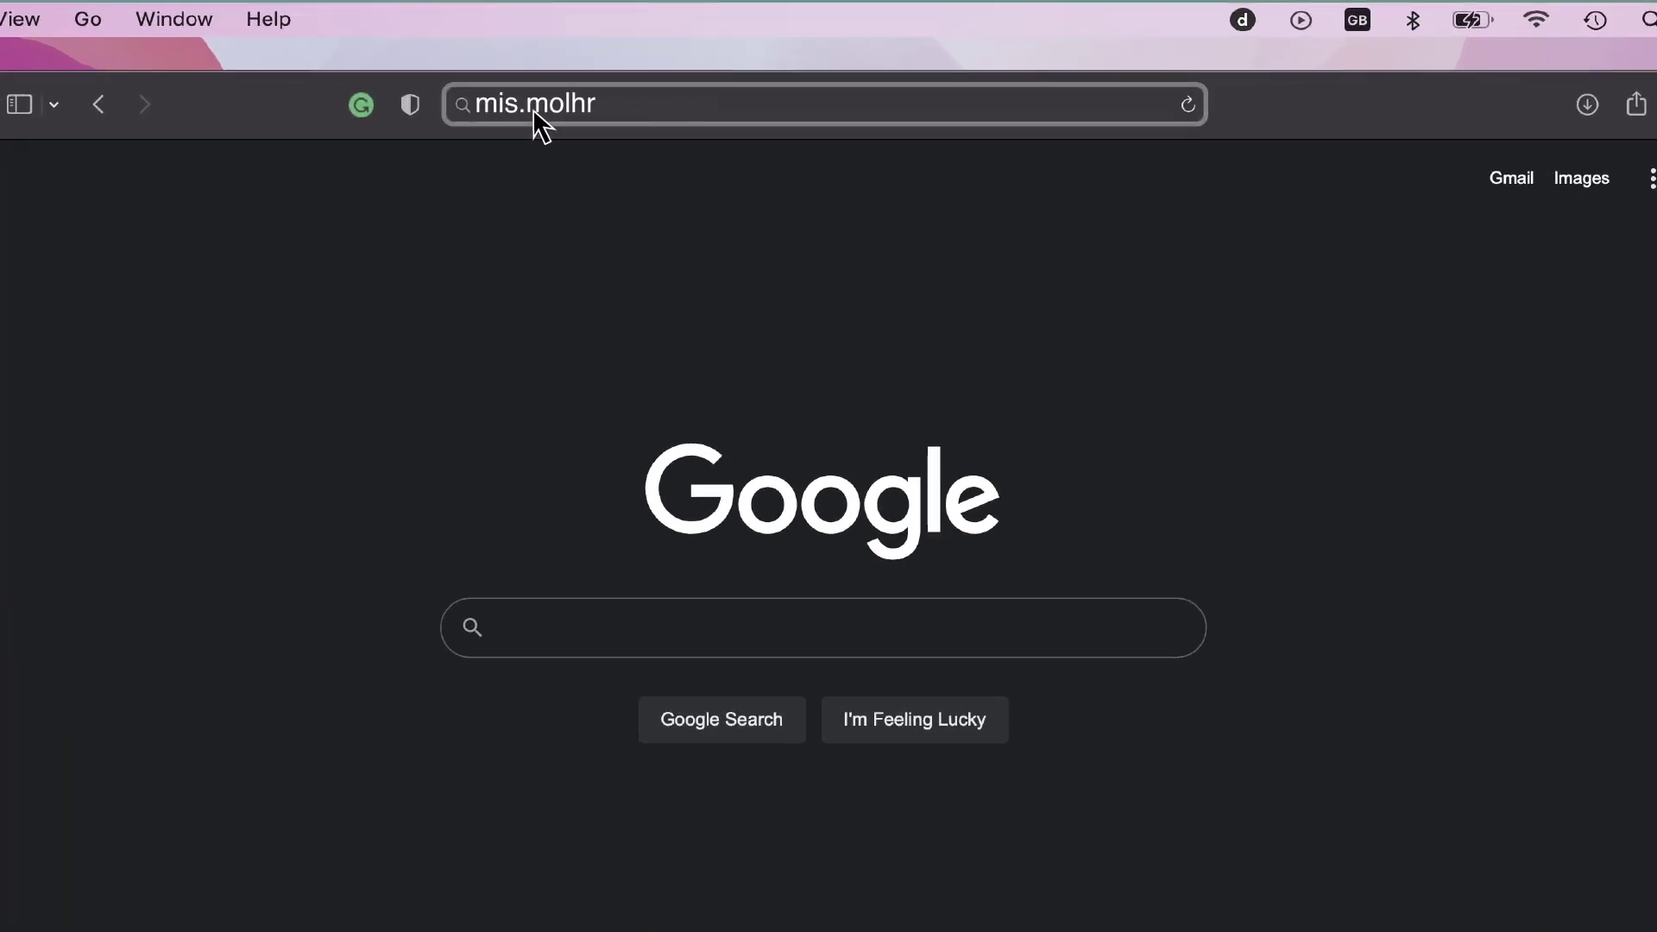
type("mis.molhr.gov.bt")
key("Return")
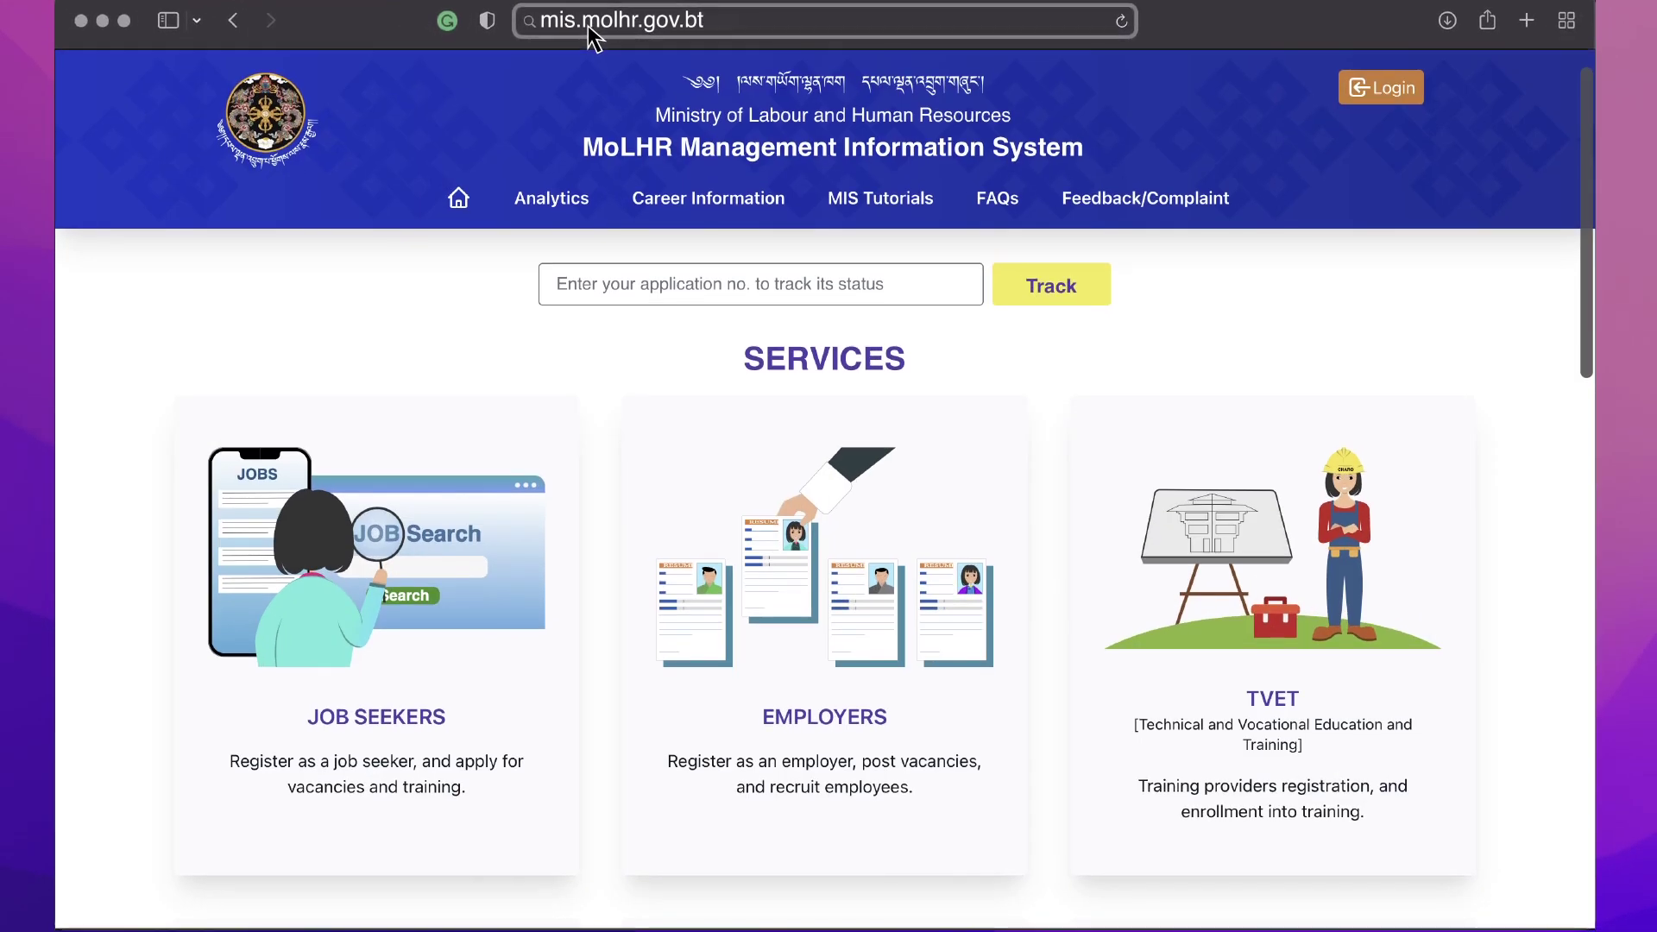
Look over the Services section and open the Job Seekers card
scroll(590, 35, "down", 8)
scroll(590, 34, "down", 1)
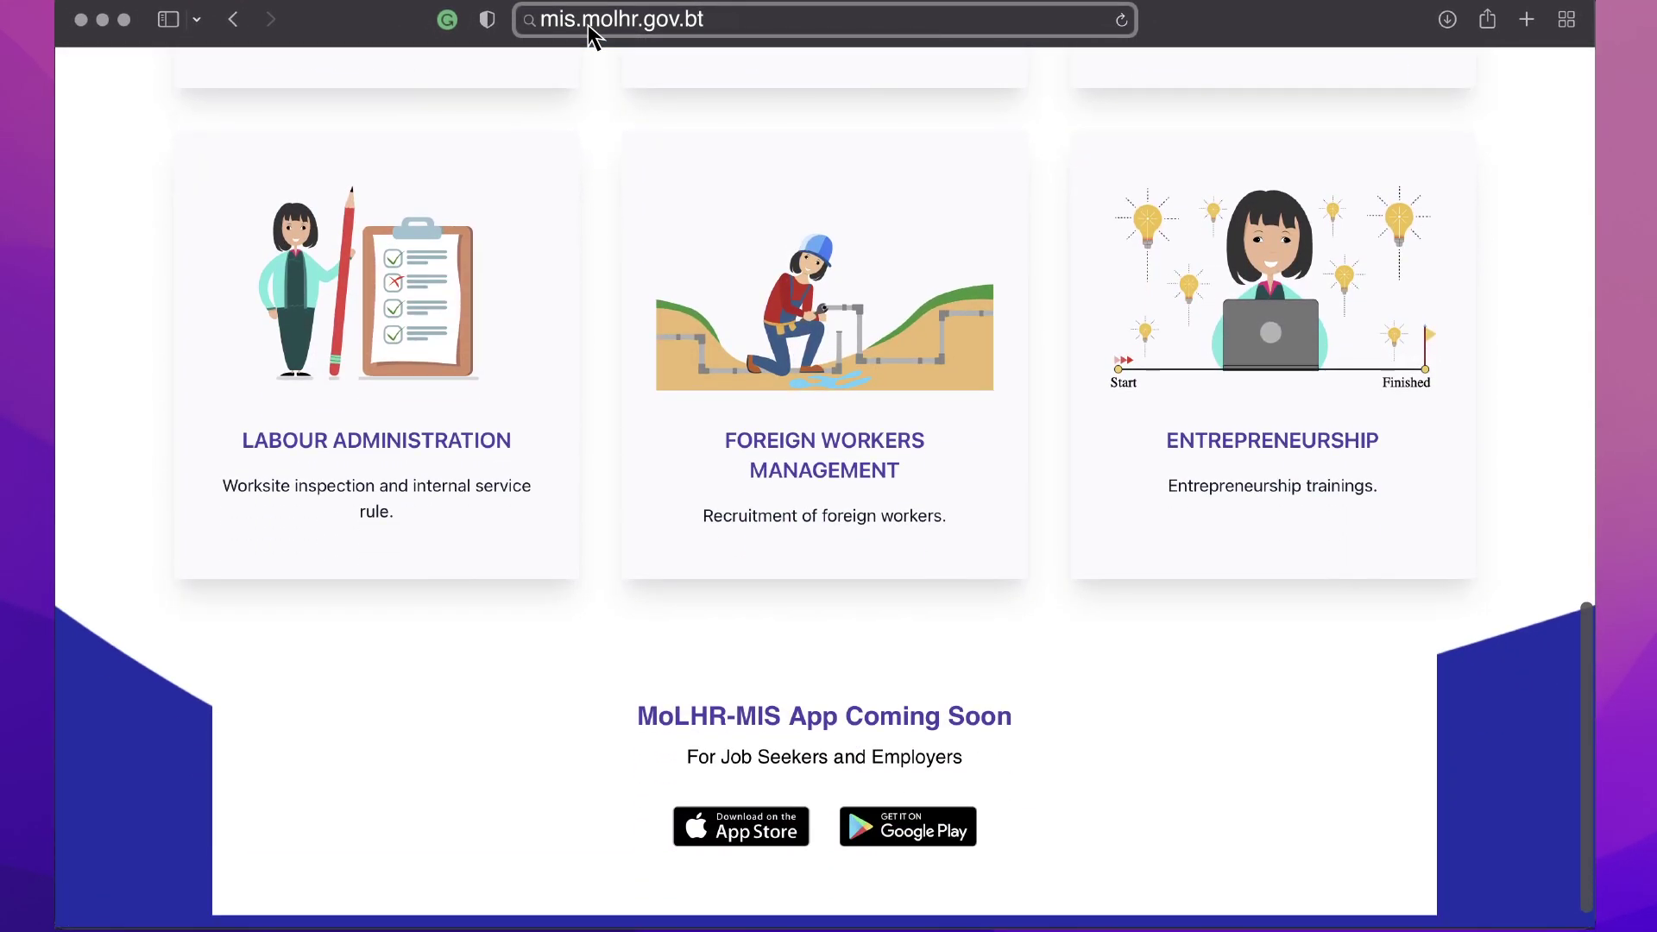
scroll(590, 35, "up", 9)
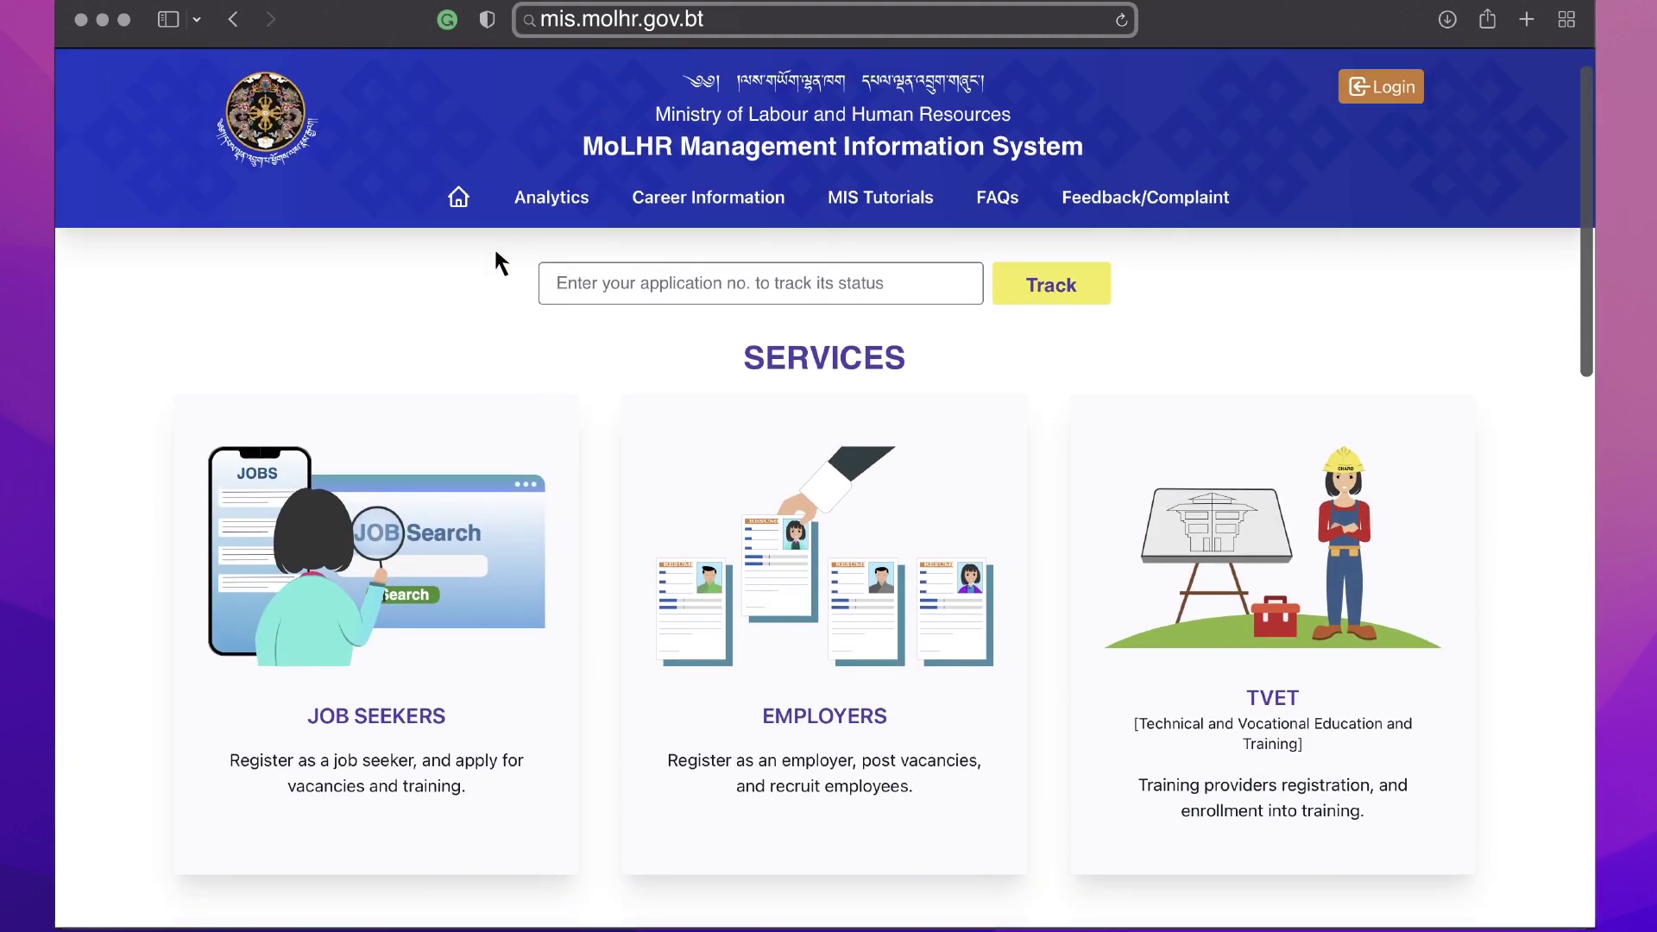
left_click(407, 486)
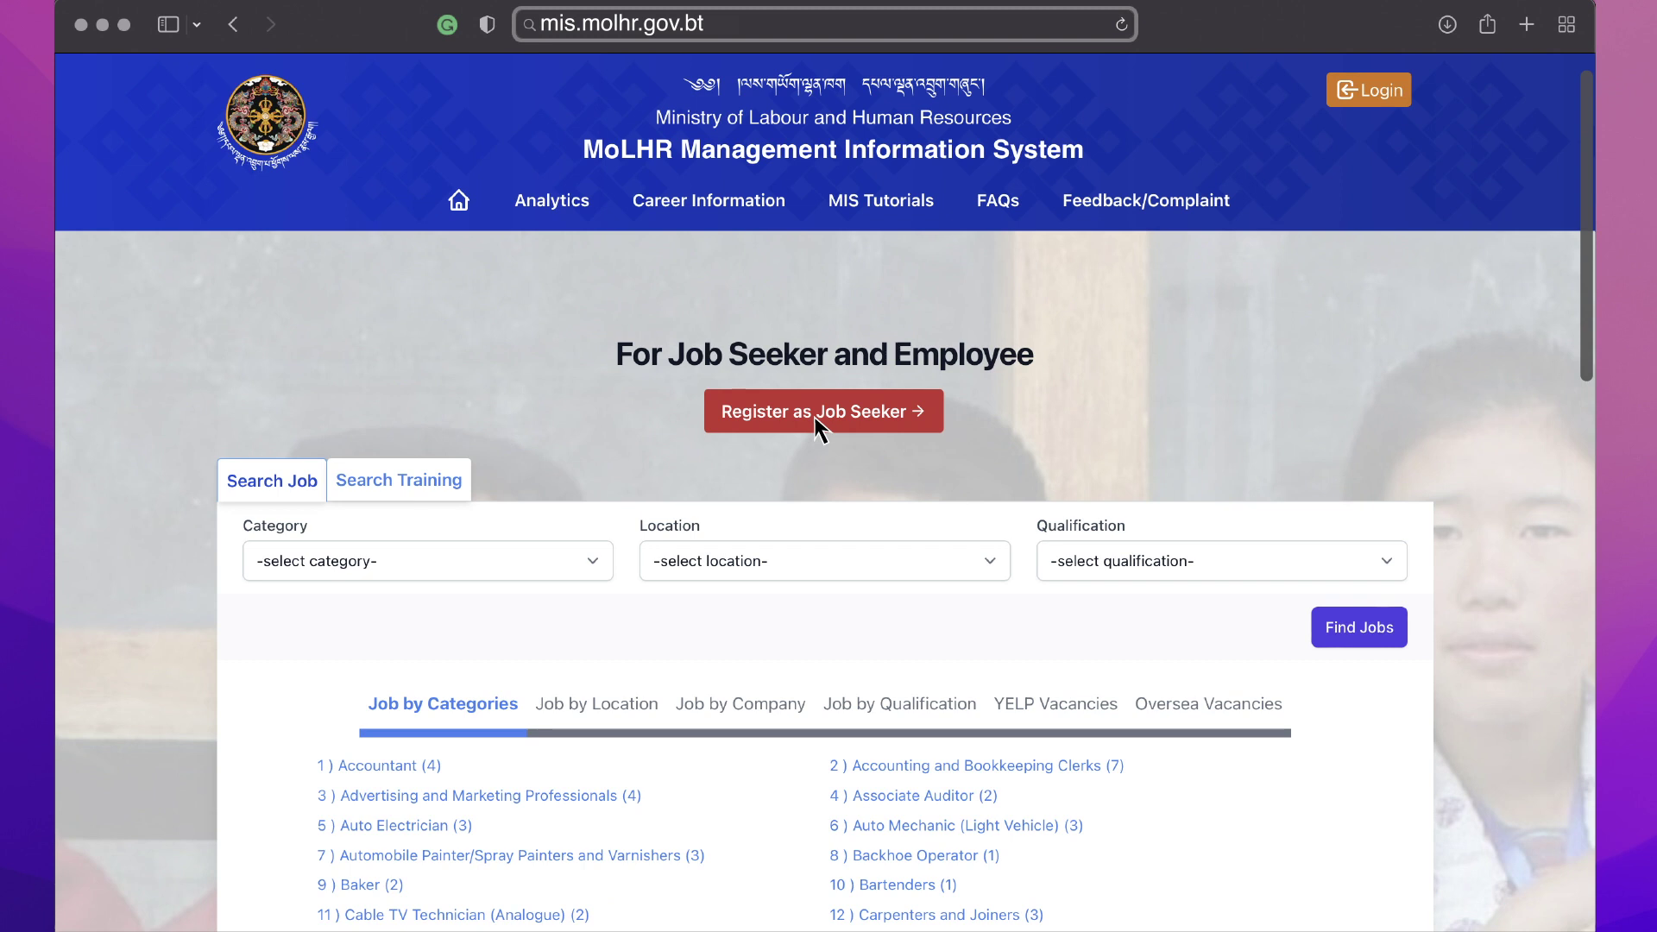
Submit the job seeker registration form with Citizen ID, name, email, mobile, Dzongkhag and Gewog
left_click(815, 426)
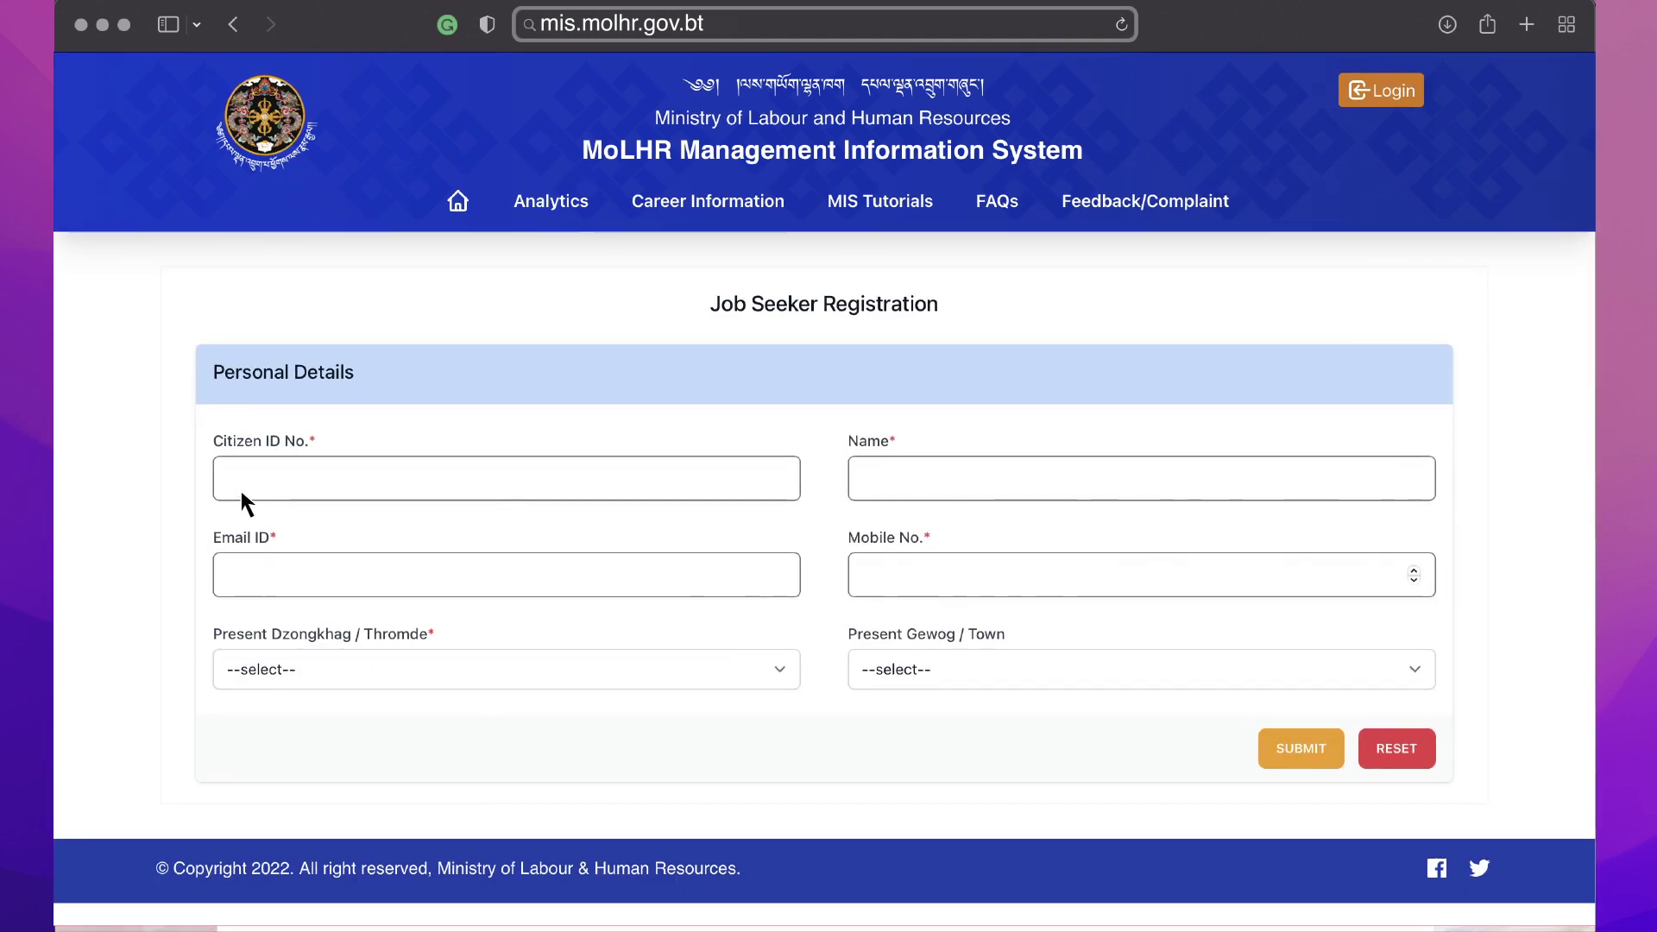
type("11111111111")
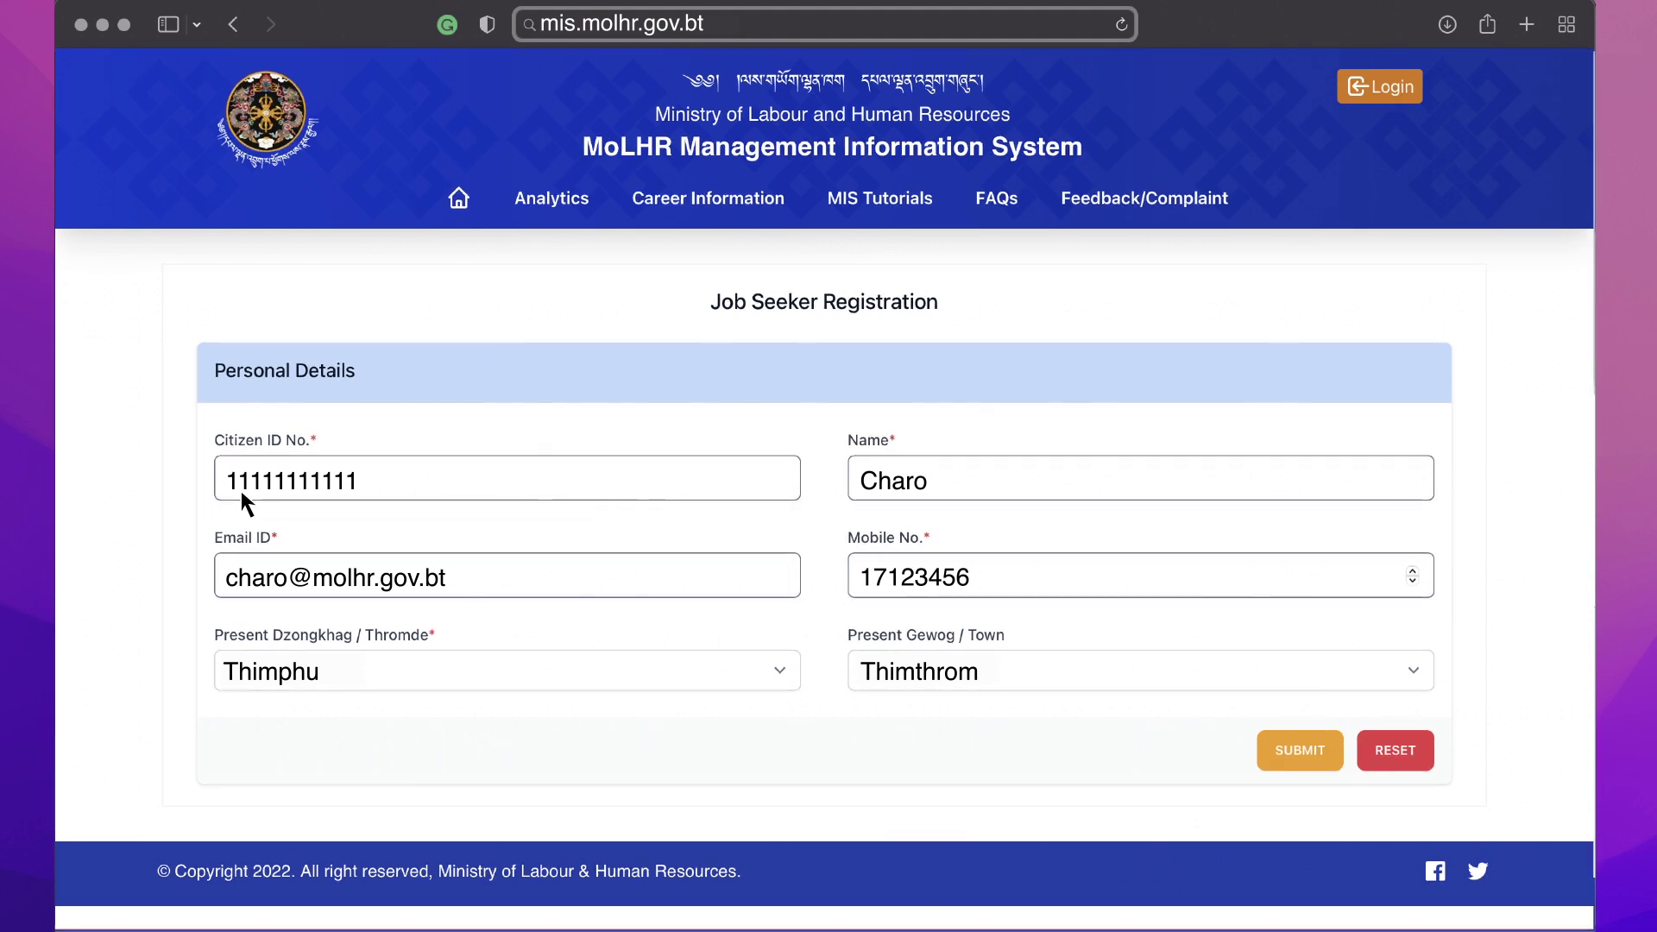
left_click(1290, 763)
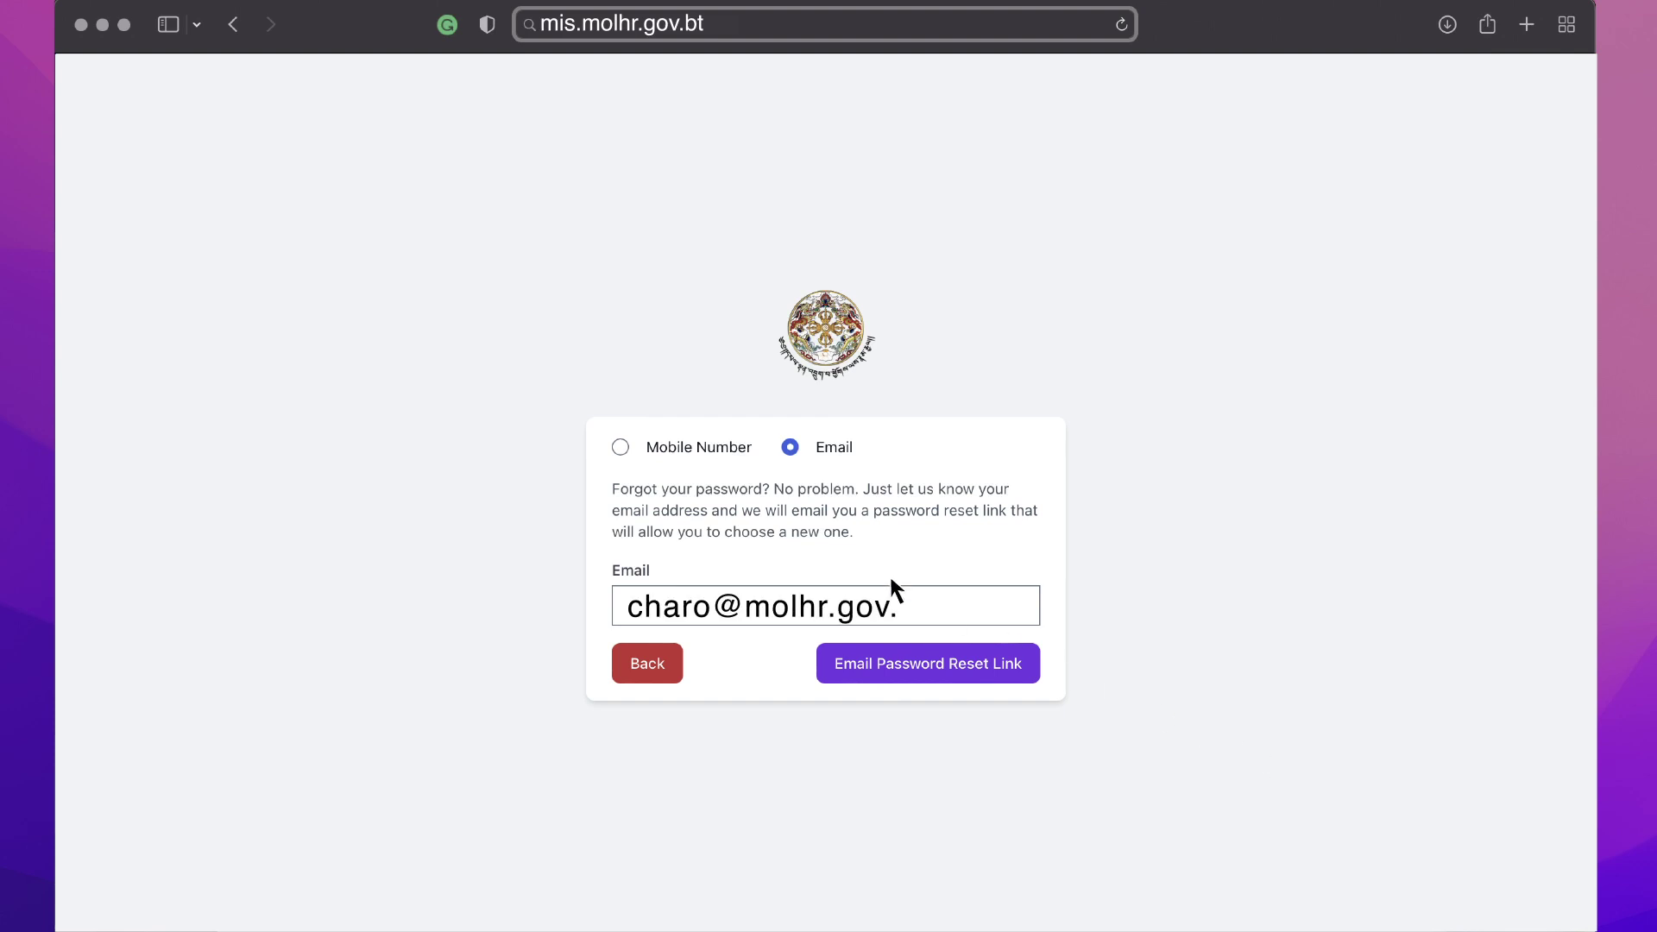
Switch the password reset method to Mobile Number
left_click(620, 447)
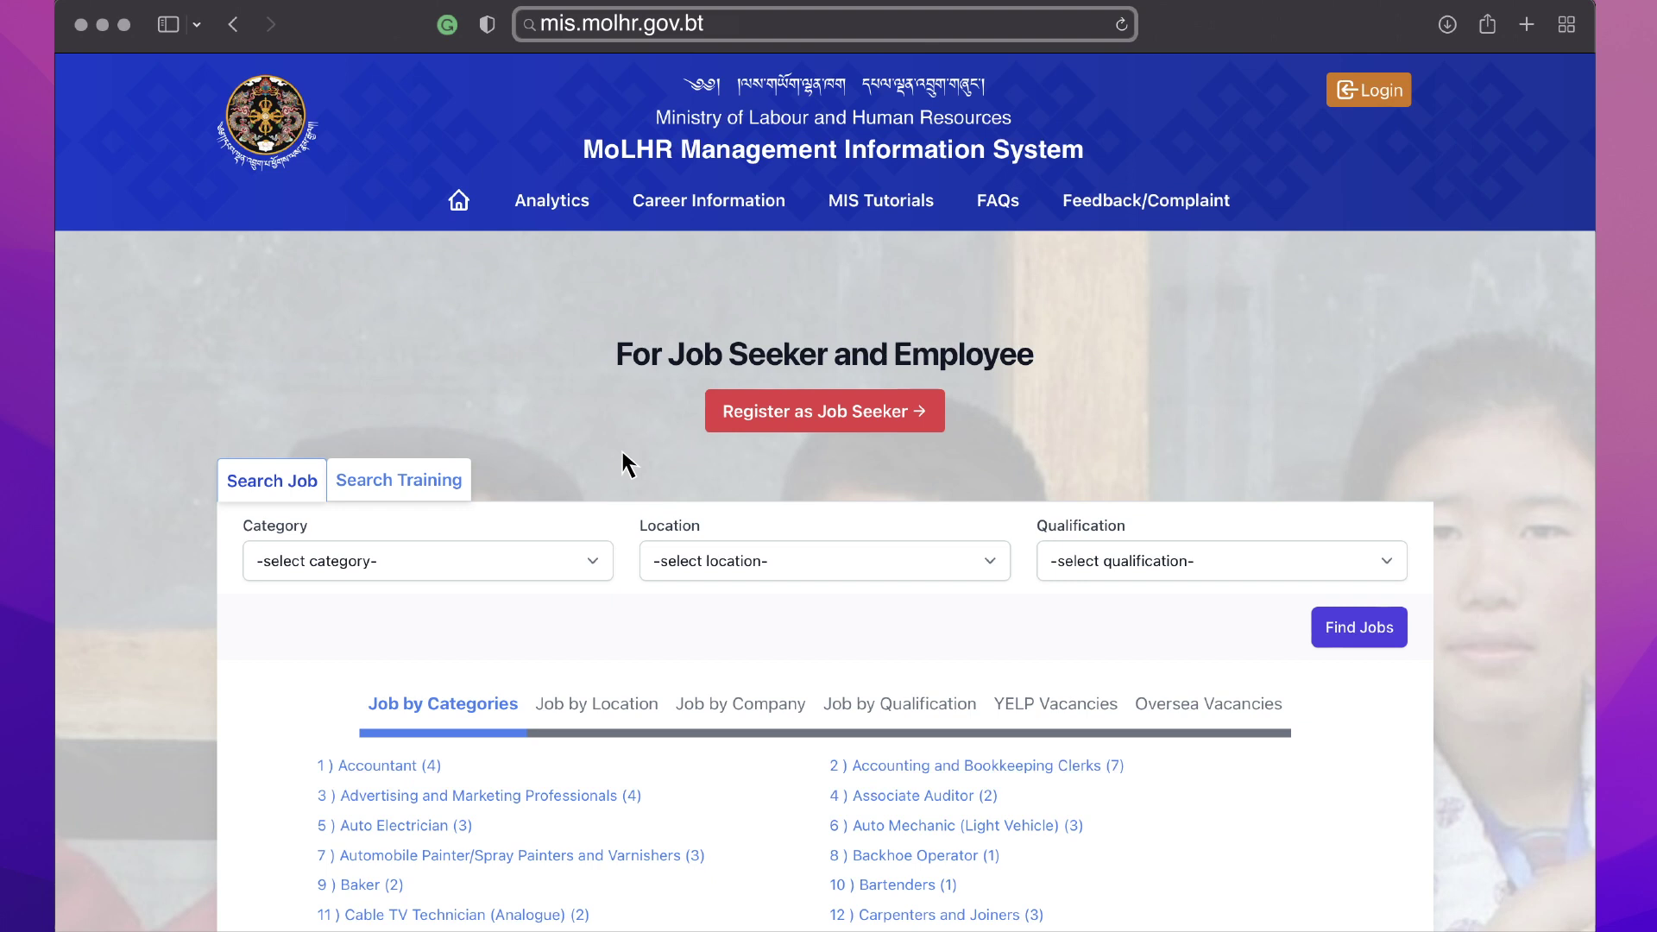
Scroll past How to apply for Job and Search Training to the Job by Categories list
scroll(825, 492, "down", 15)
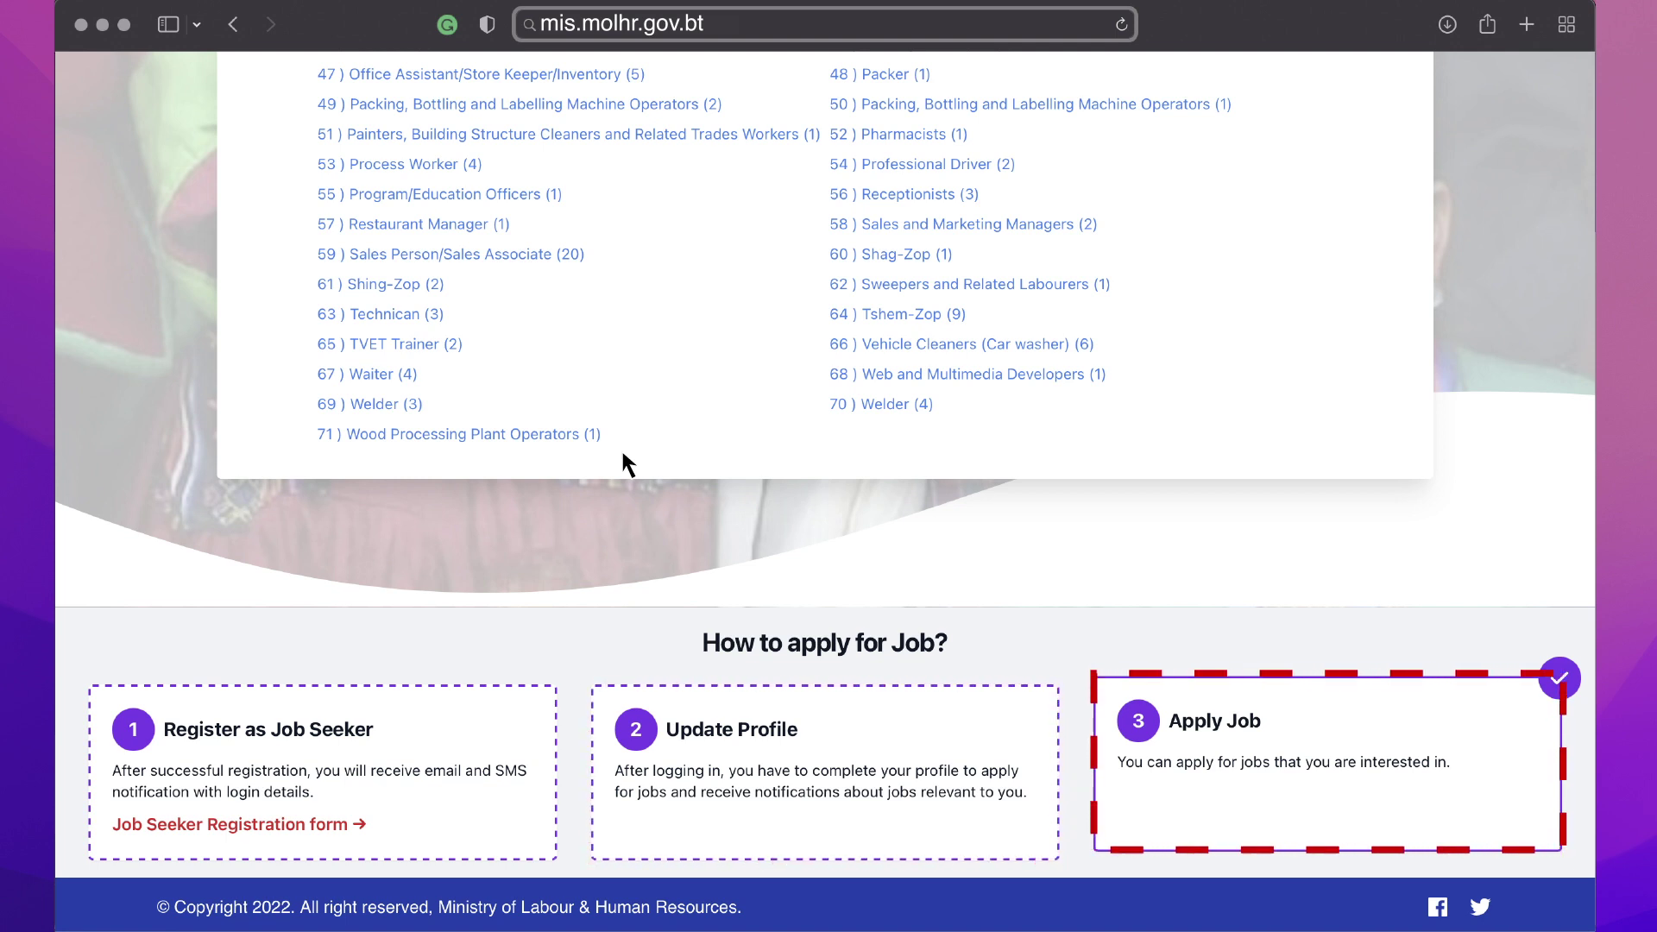
scroll(623, 453, "up", 15)
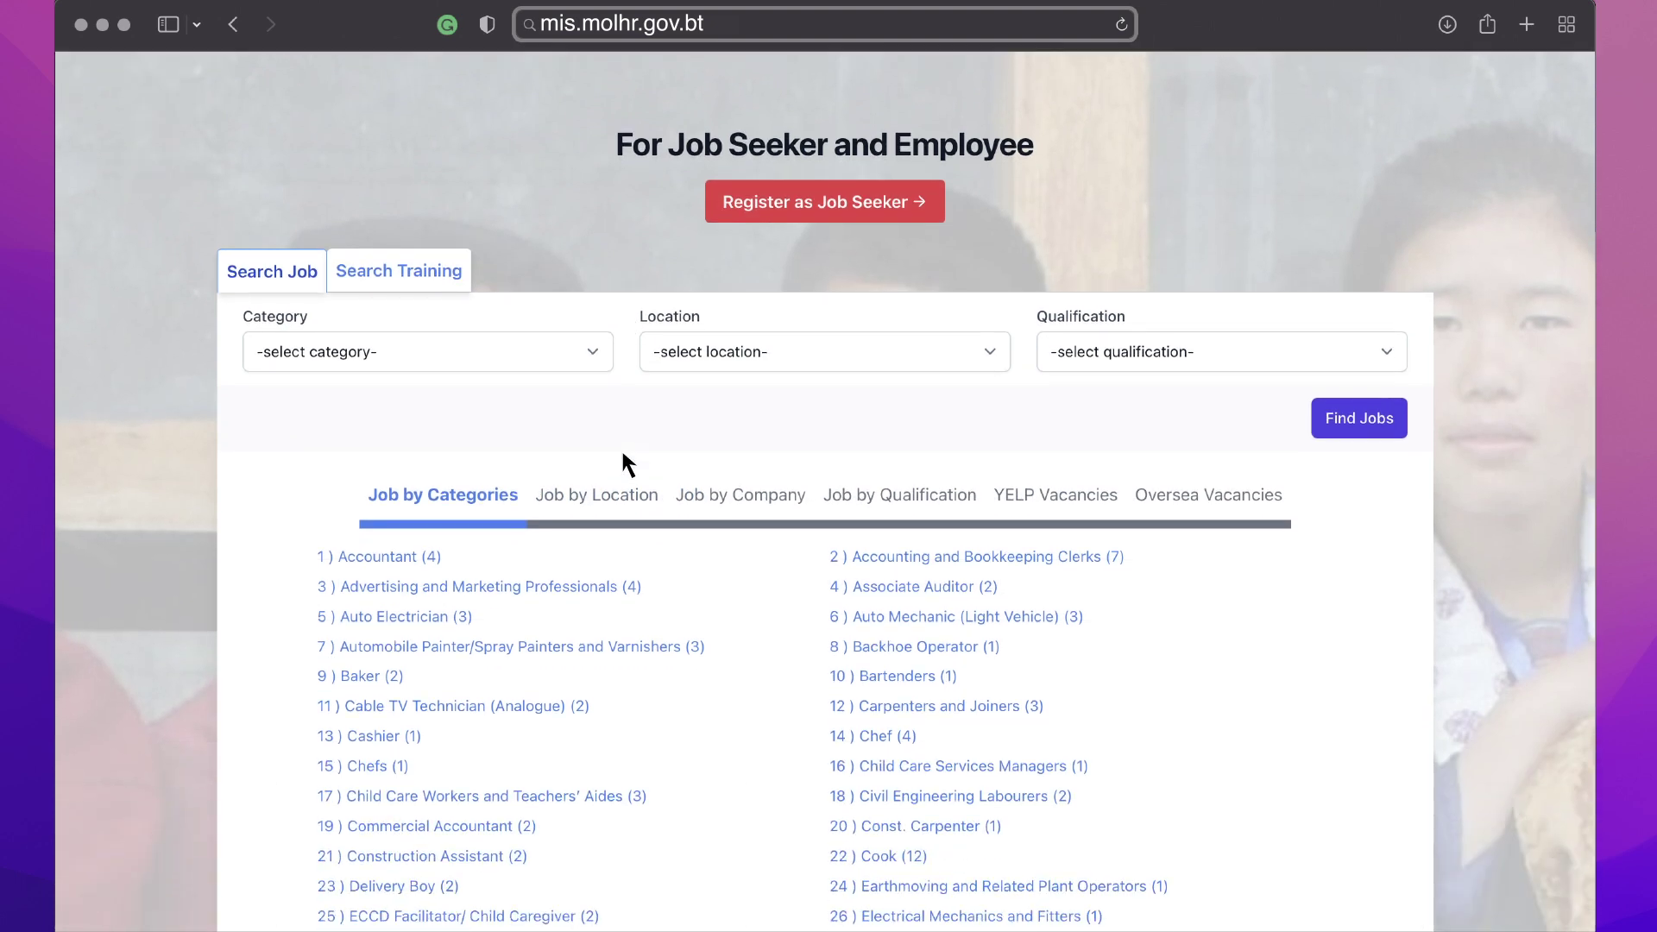
scroll(623, 455, "down", 5)
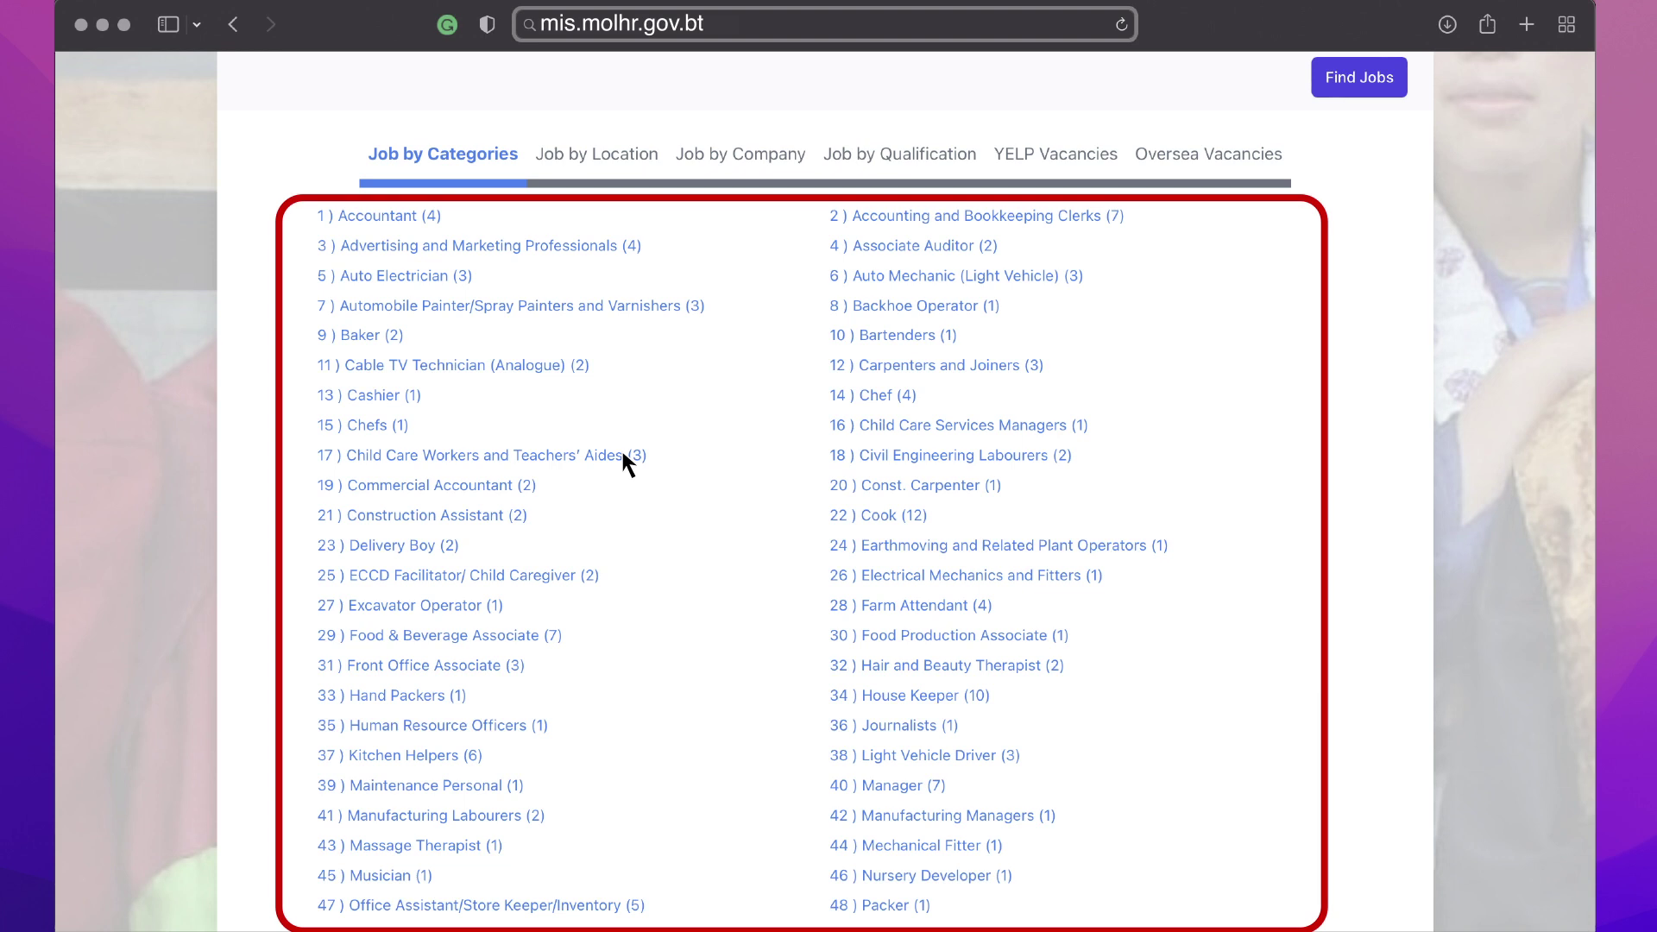
scroll(623, 455, "up", 3)
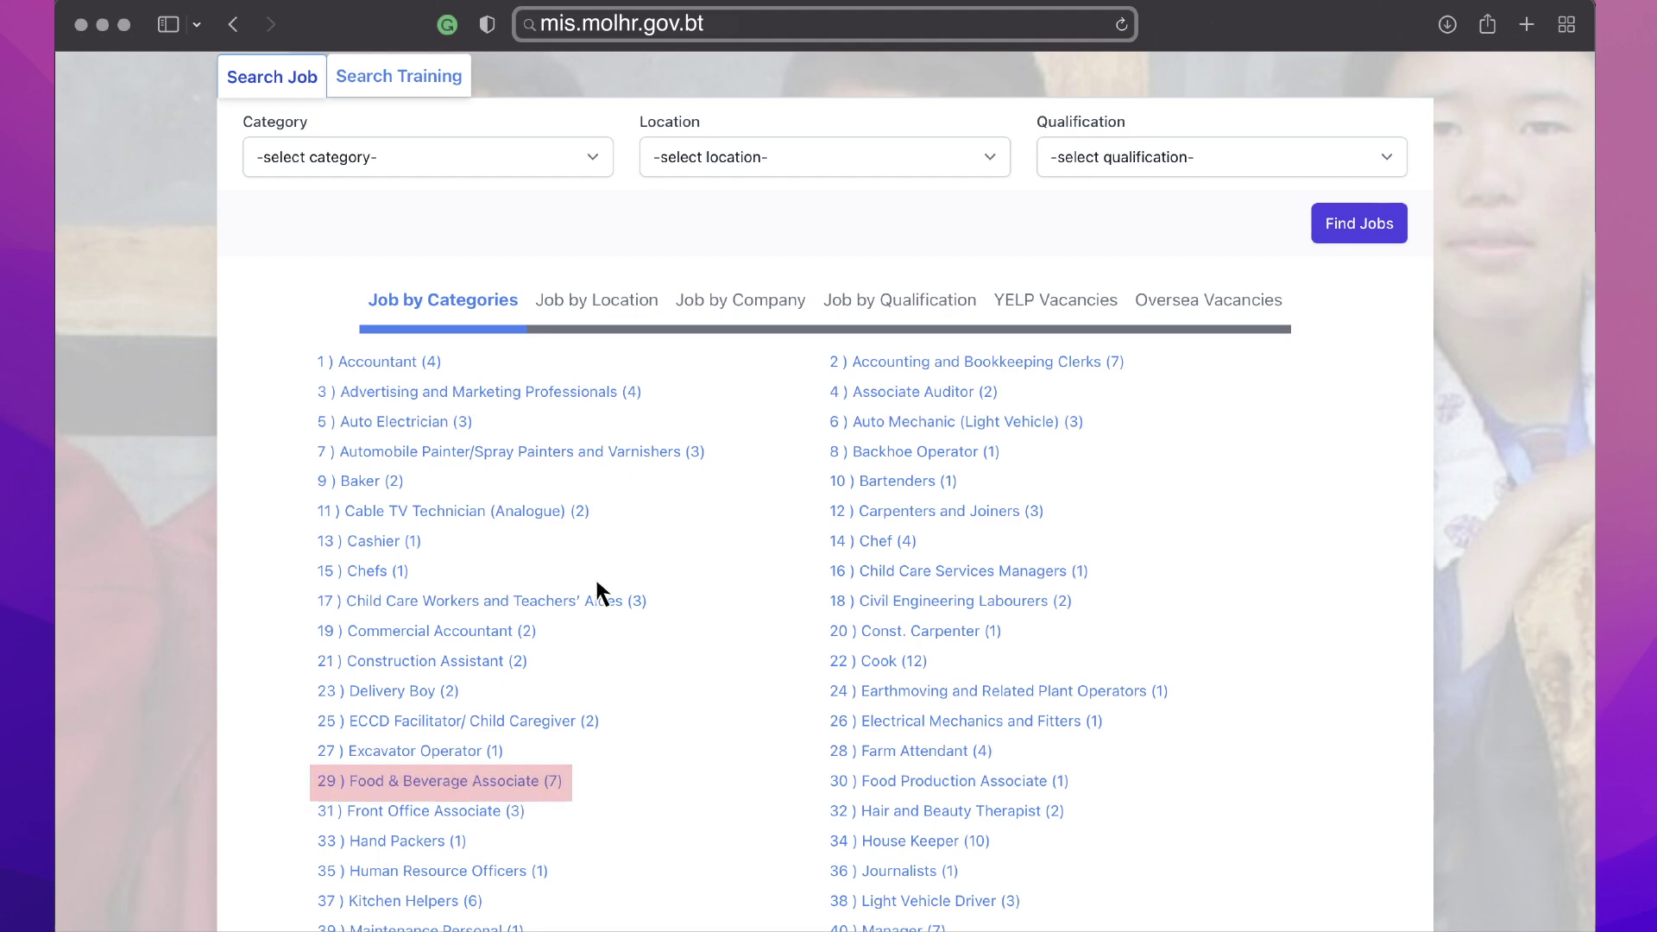
List the Food & Beverage Associate (7) vacancies and view the Wangchuk Hotel, Mongar job details
left_click(518, 780)
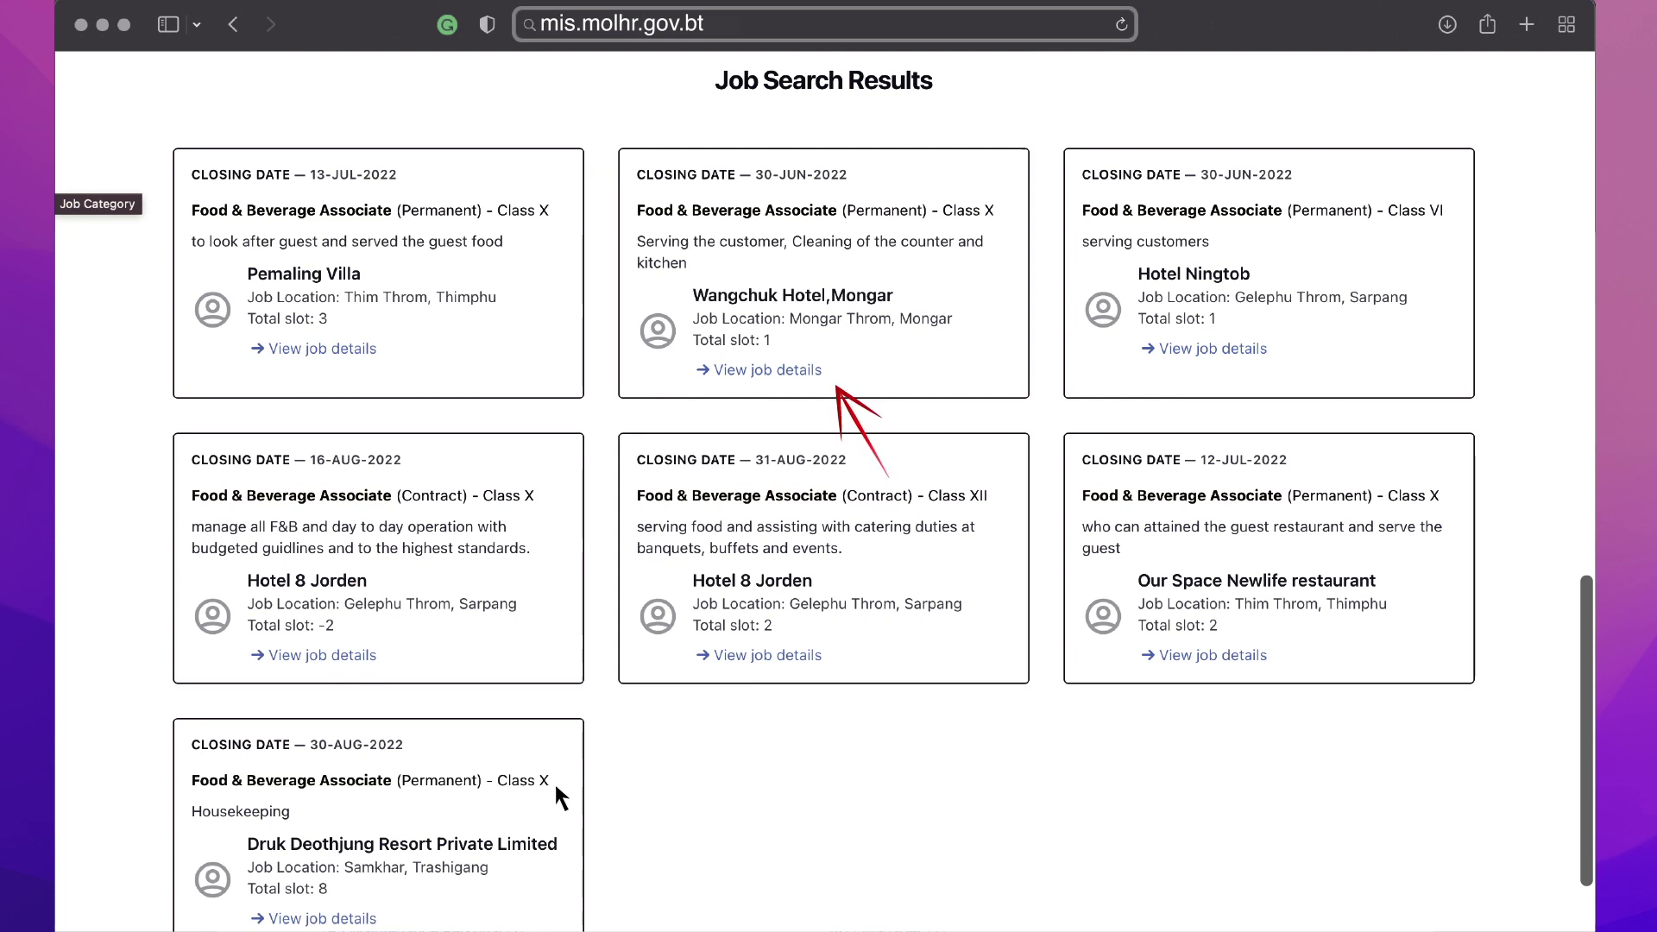
left_click(768, 369)
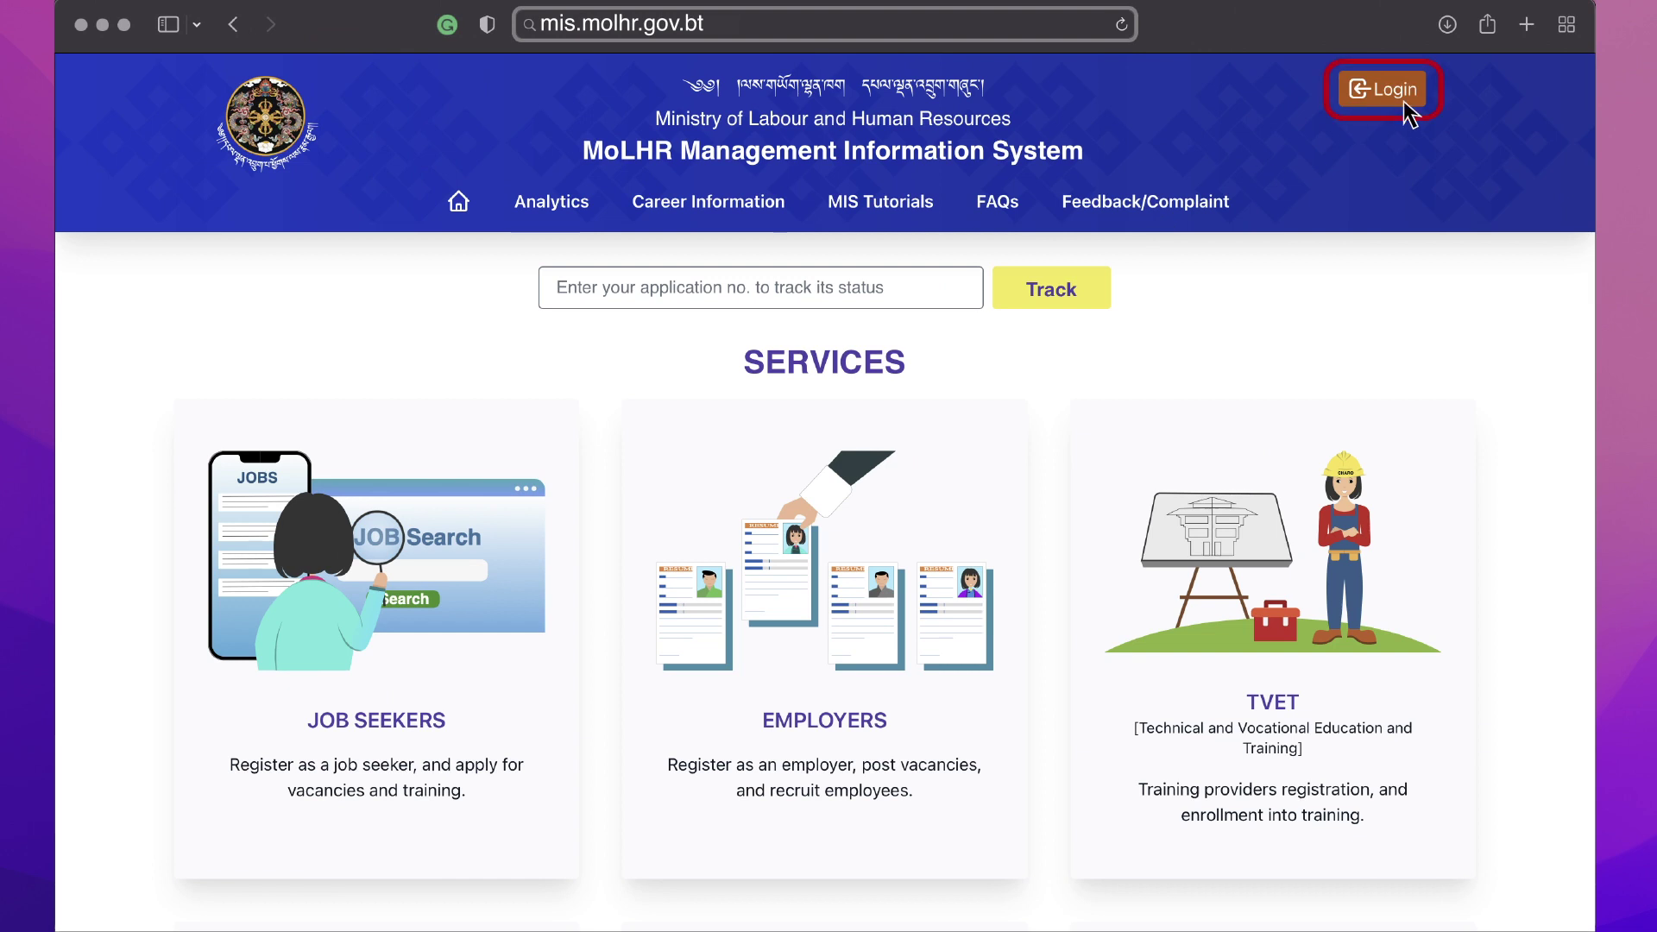
Log in with the new job seeker's User ID and password
left_click(1383, 89)
type("11111111111")
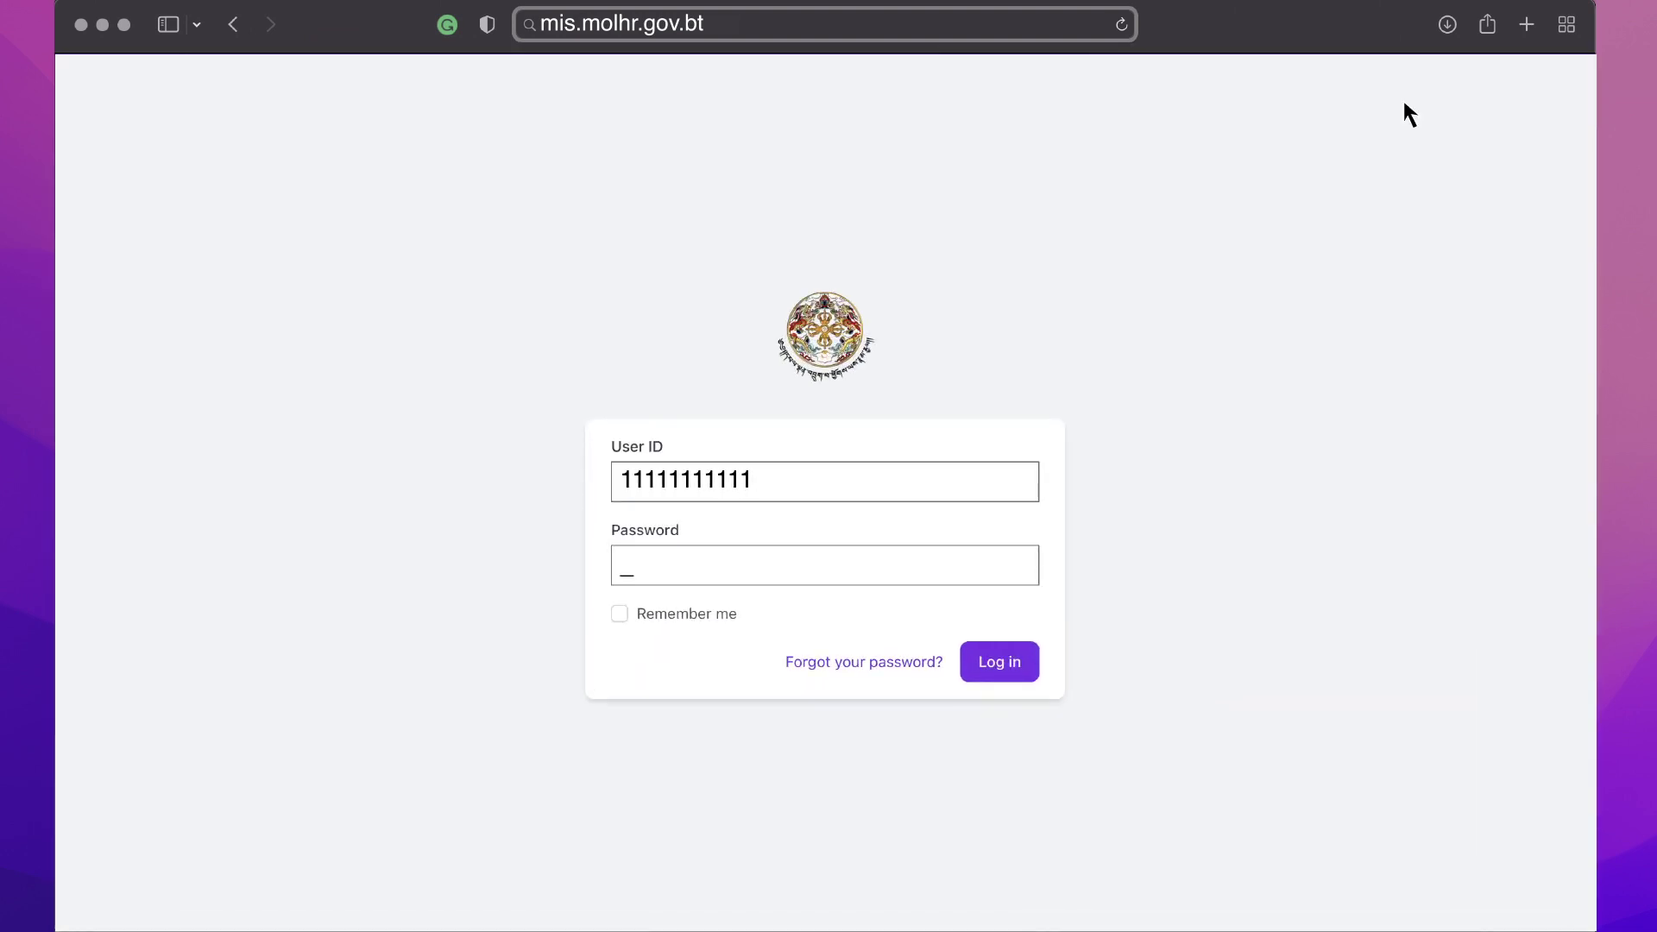
left_click(1017, 678)
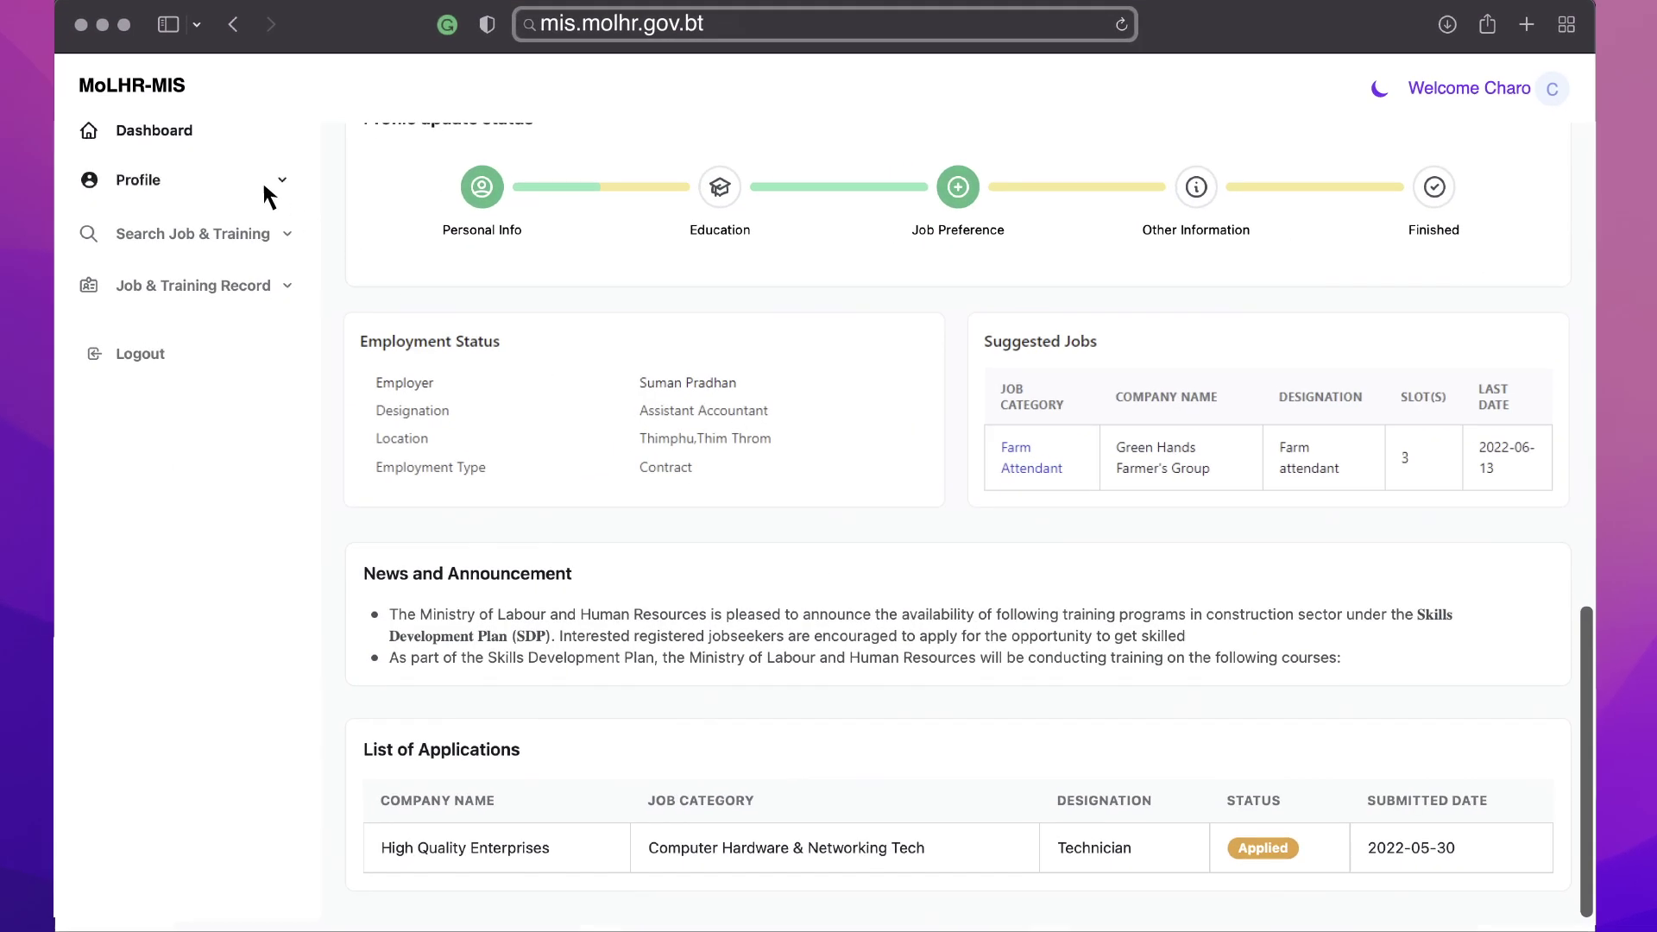
Download the curriculum vitae from Profile, then go to Notification Setting
left_click(264, 185)
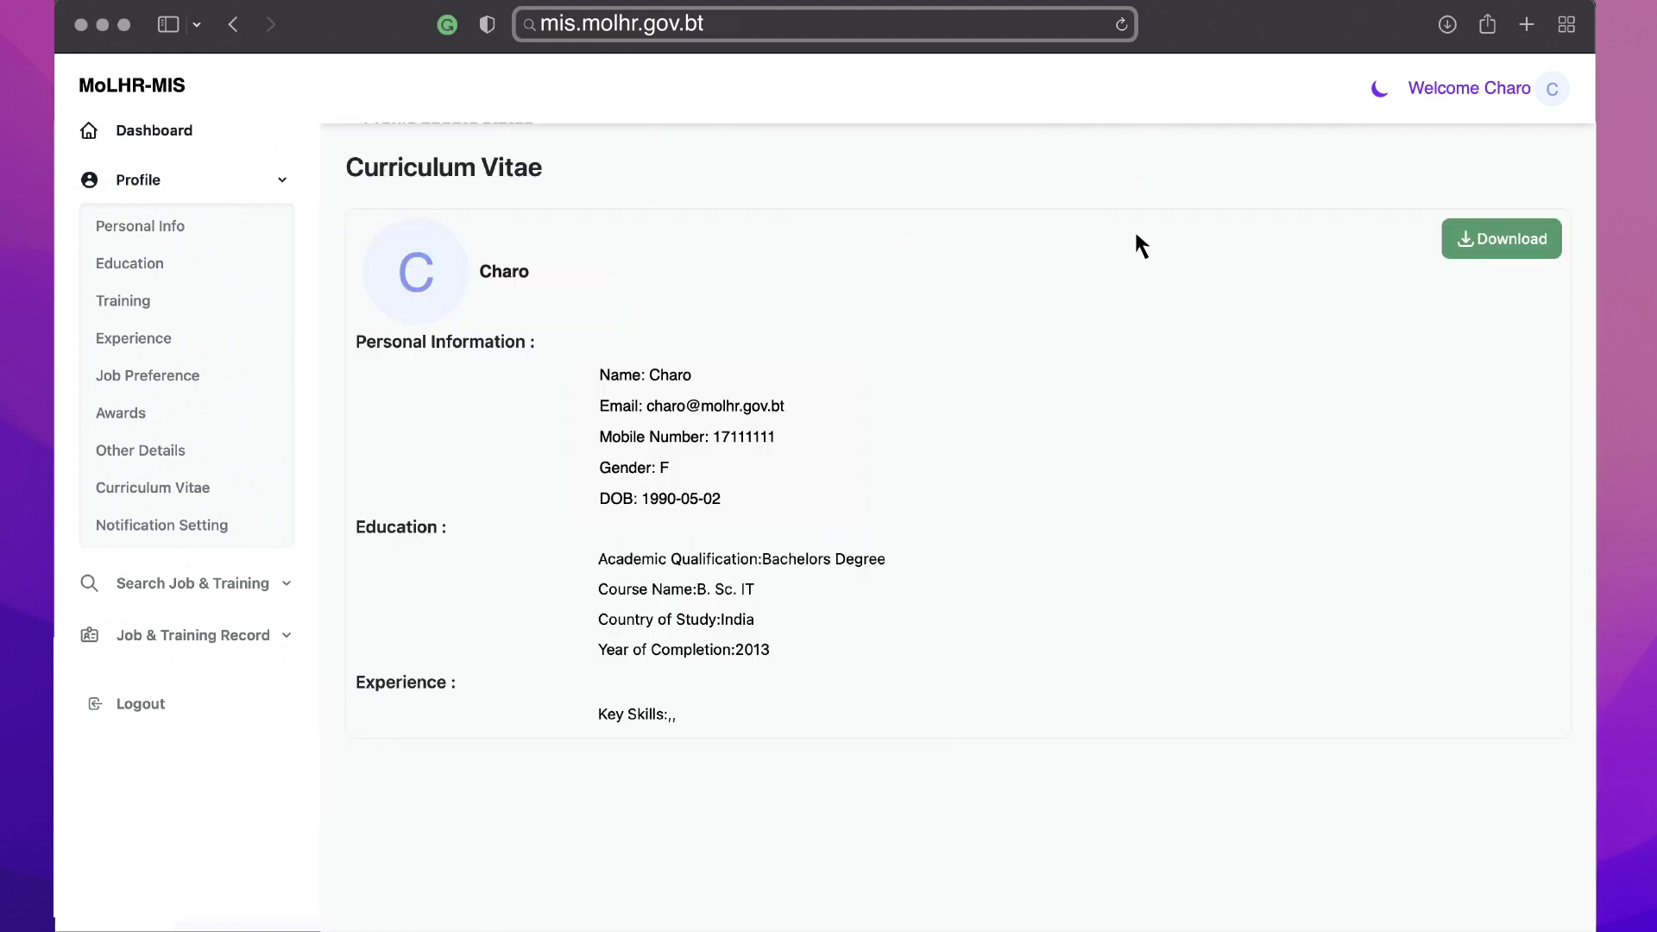
left_click(1493, 253)
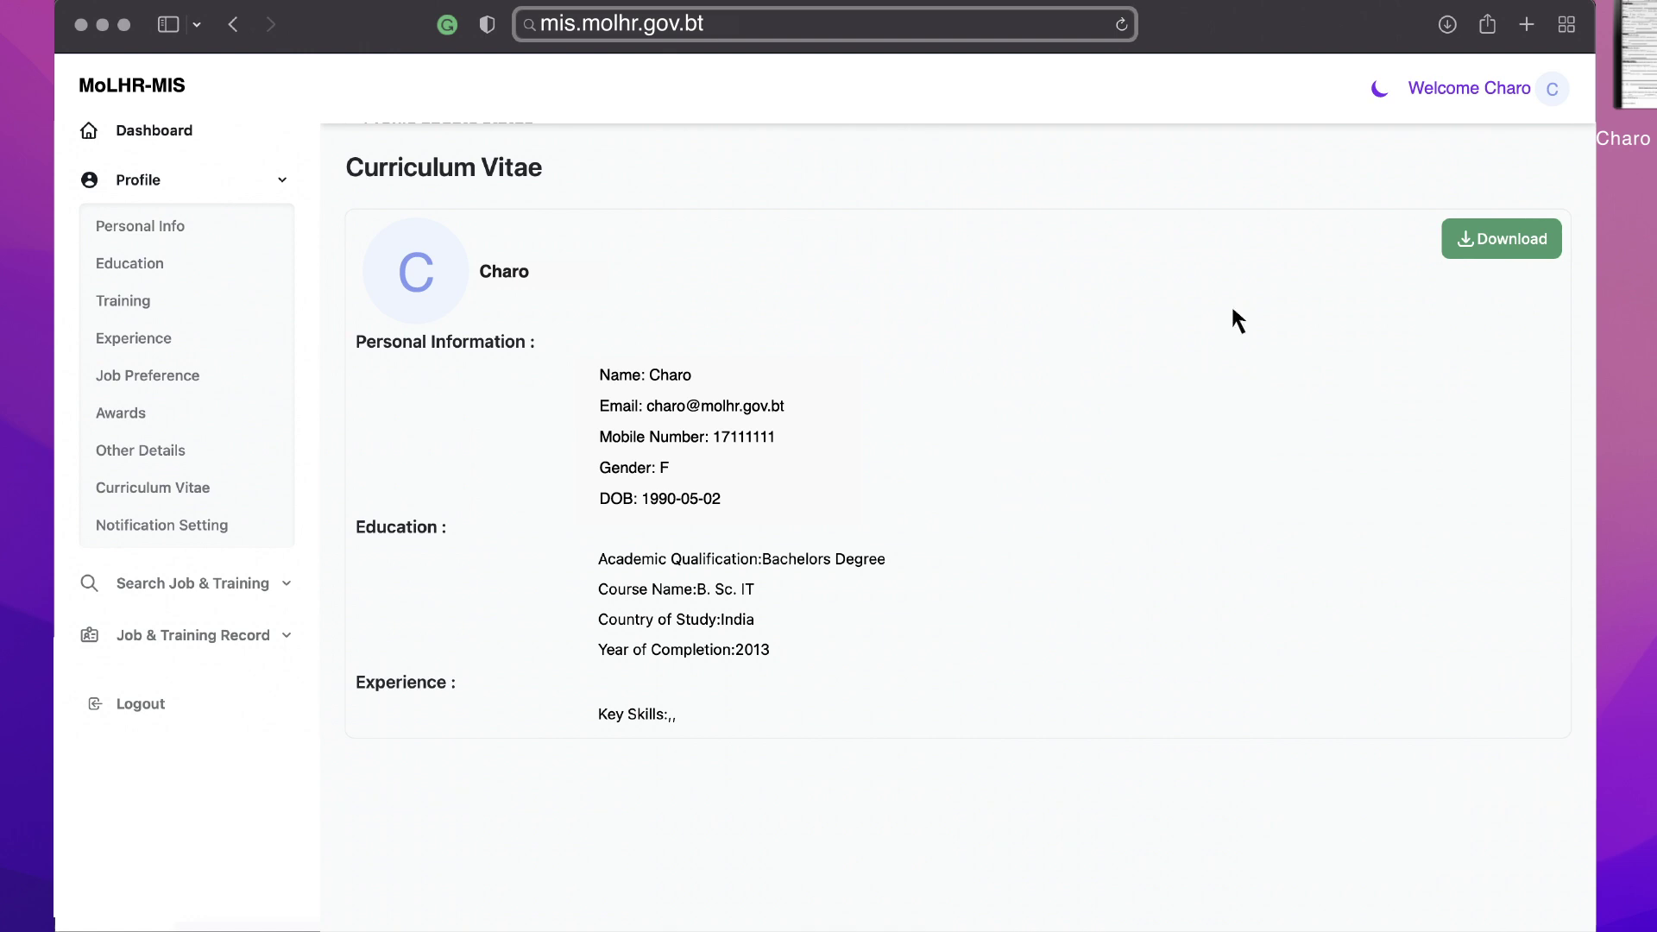
left_click(227, 525)
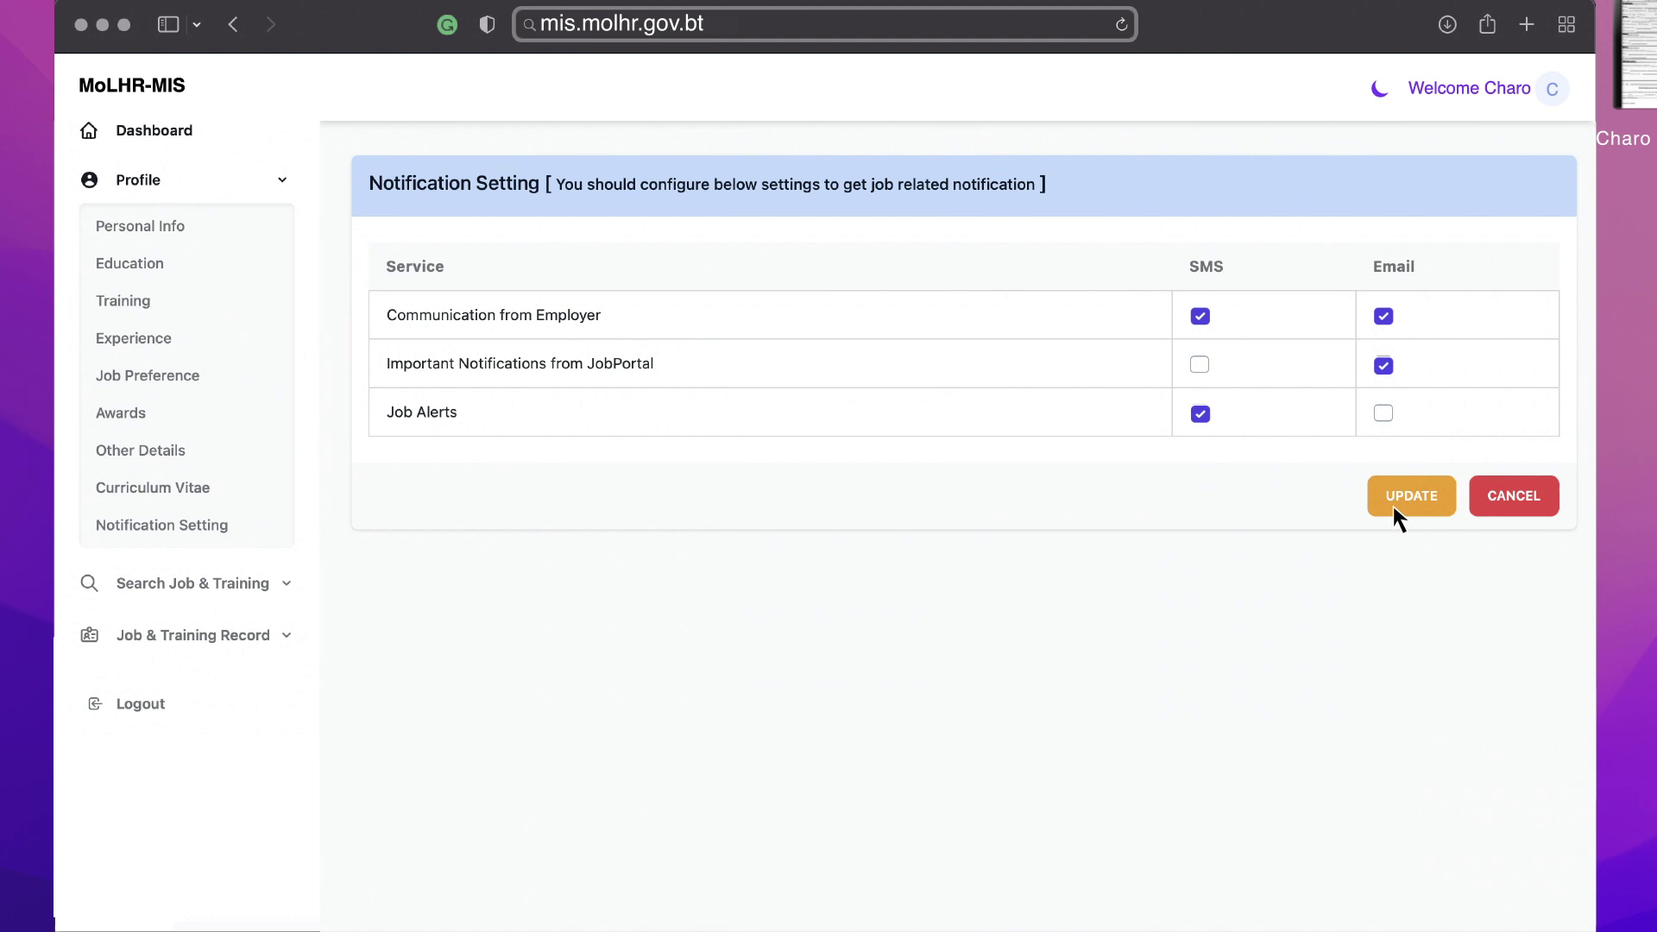
Bring up the Search Job list of vacancies under Search Job & Training
left_click(281, 589)
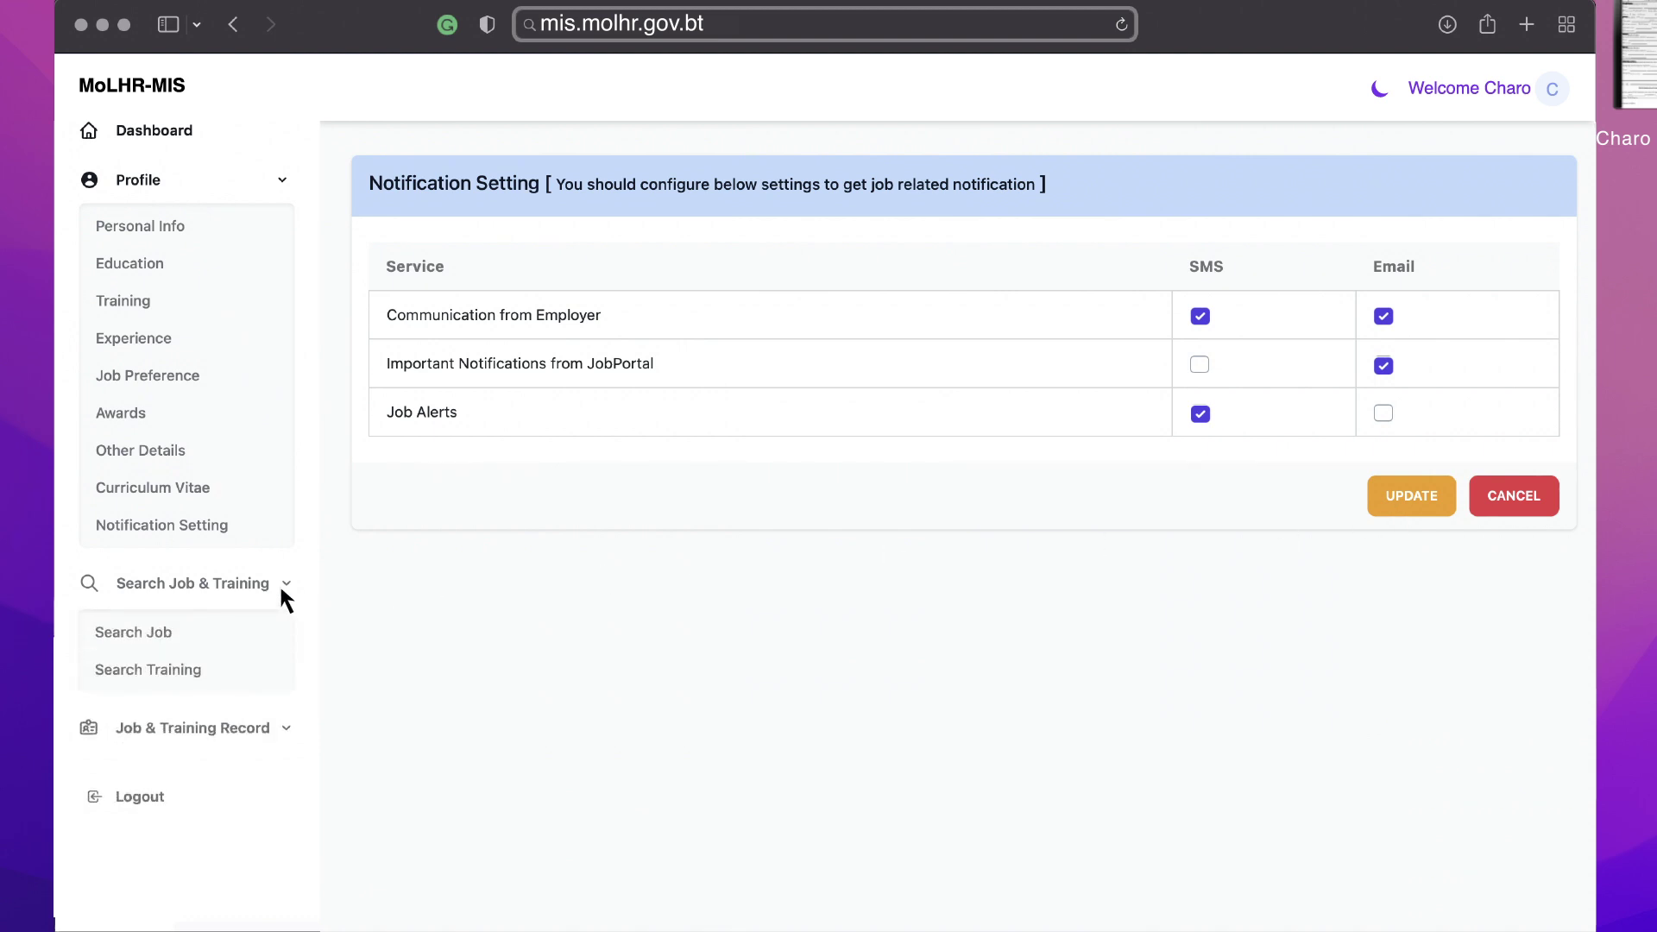
left_click(182, 636)
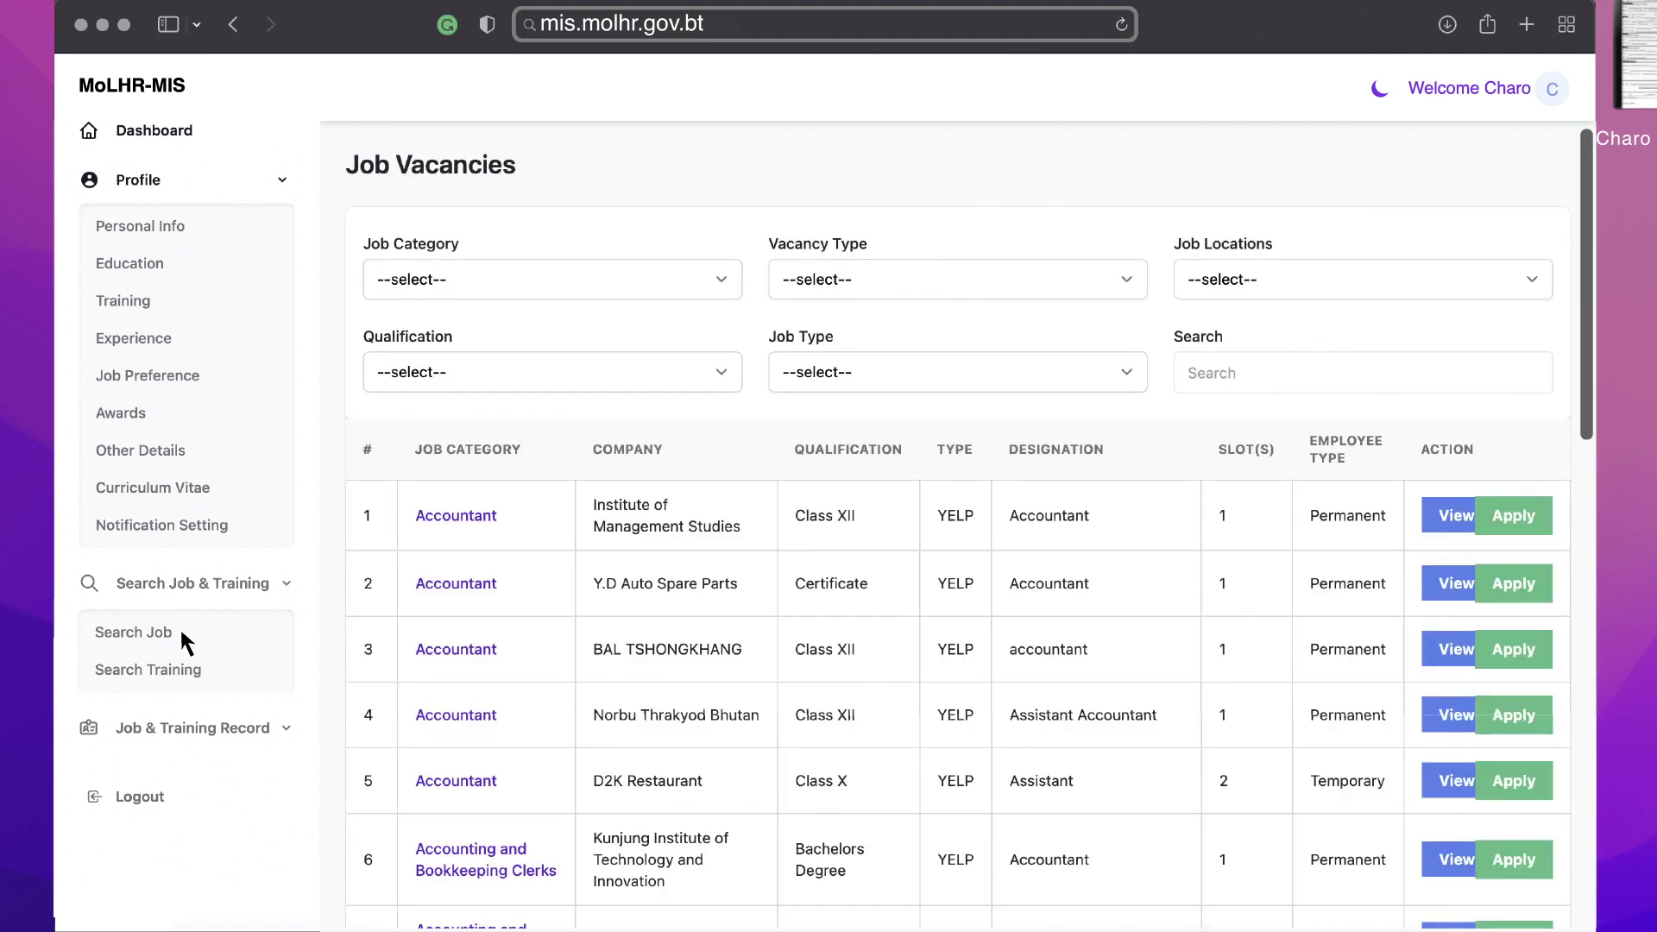
scroll(180, 627, "down", 5)
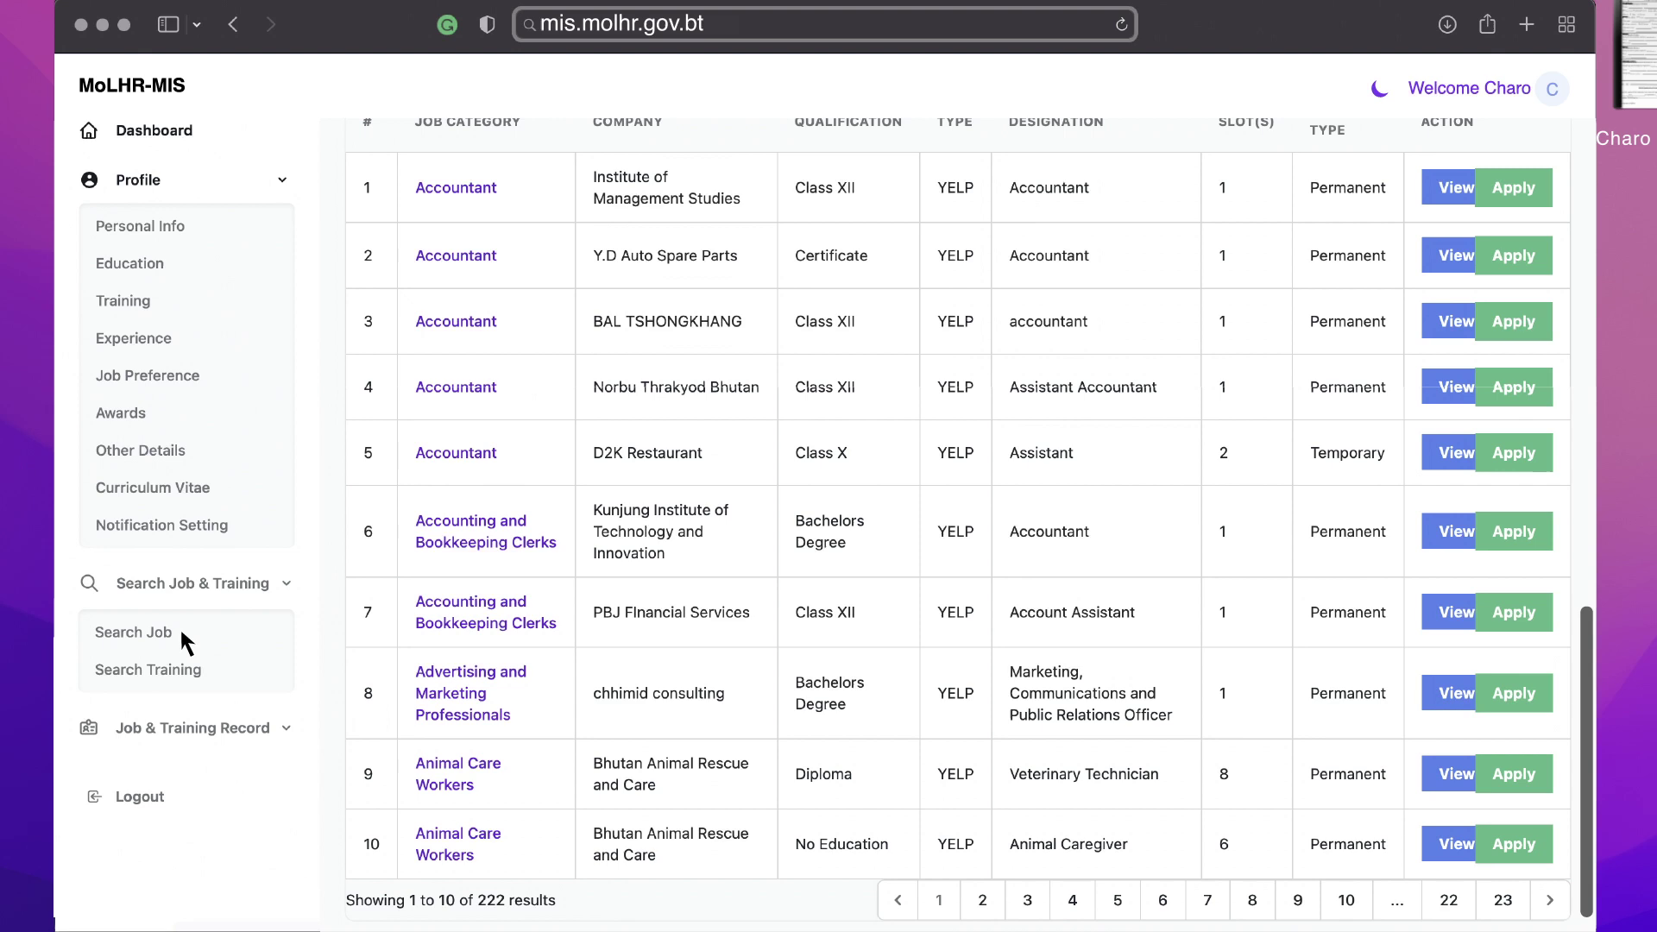
scroll(179, 626, "up", 5)
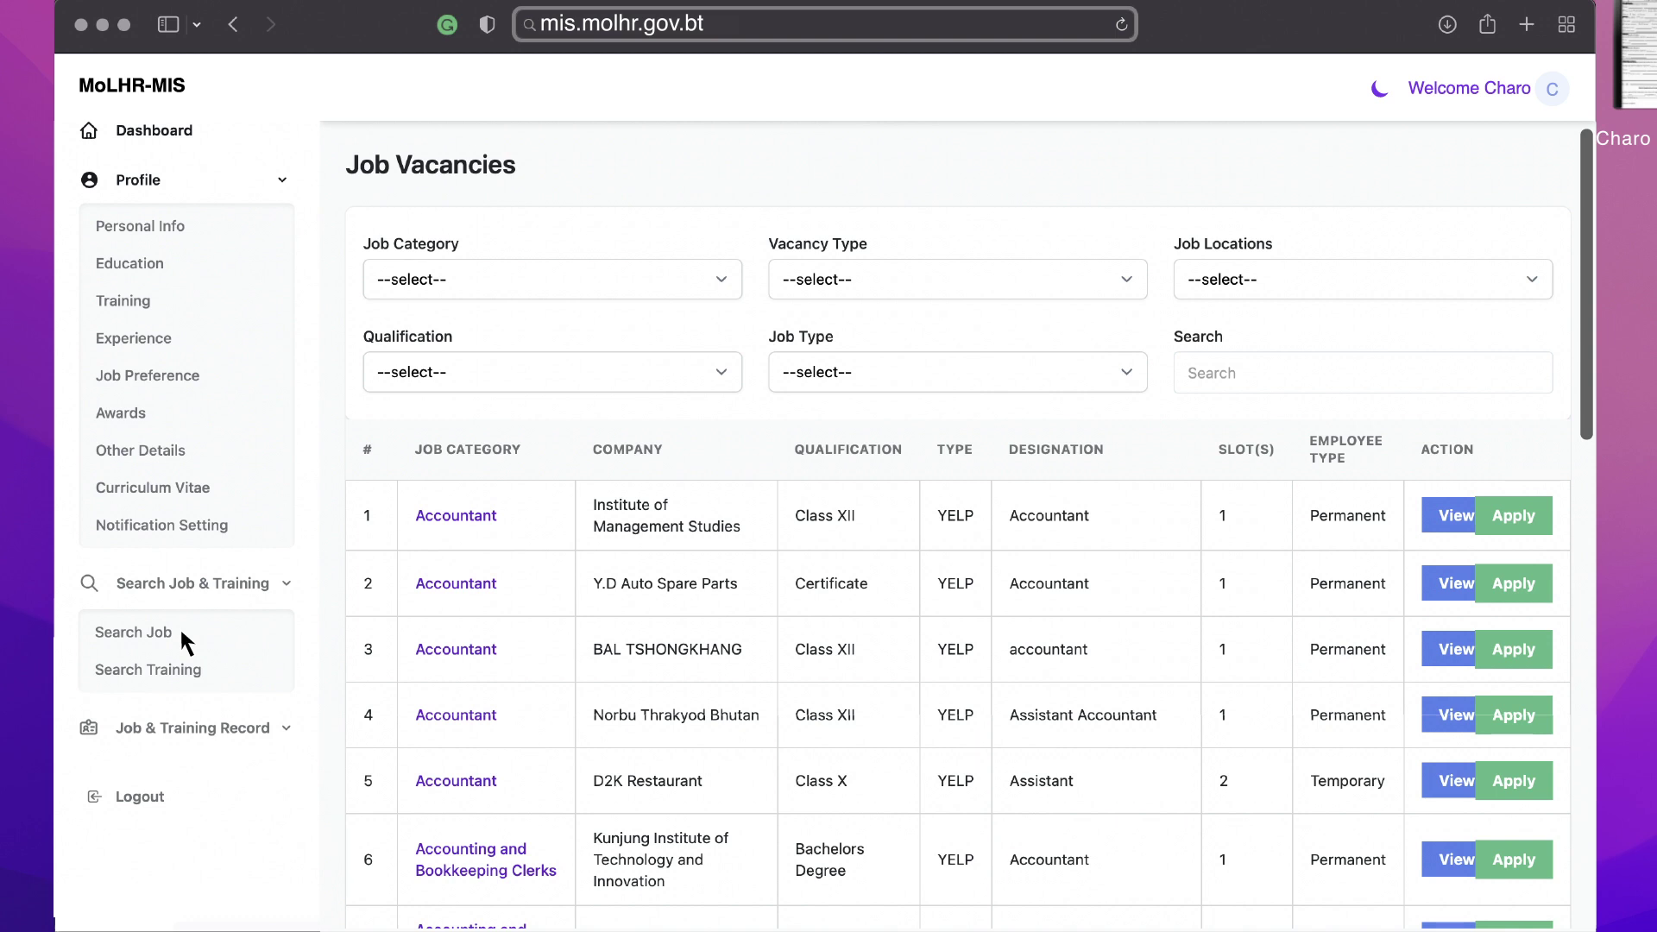
Review the first Accountant vacancy at Institute of Management Studies and confirm applying for it
left_click(1540, 531)
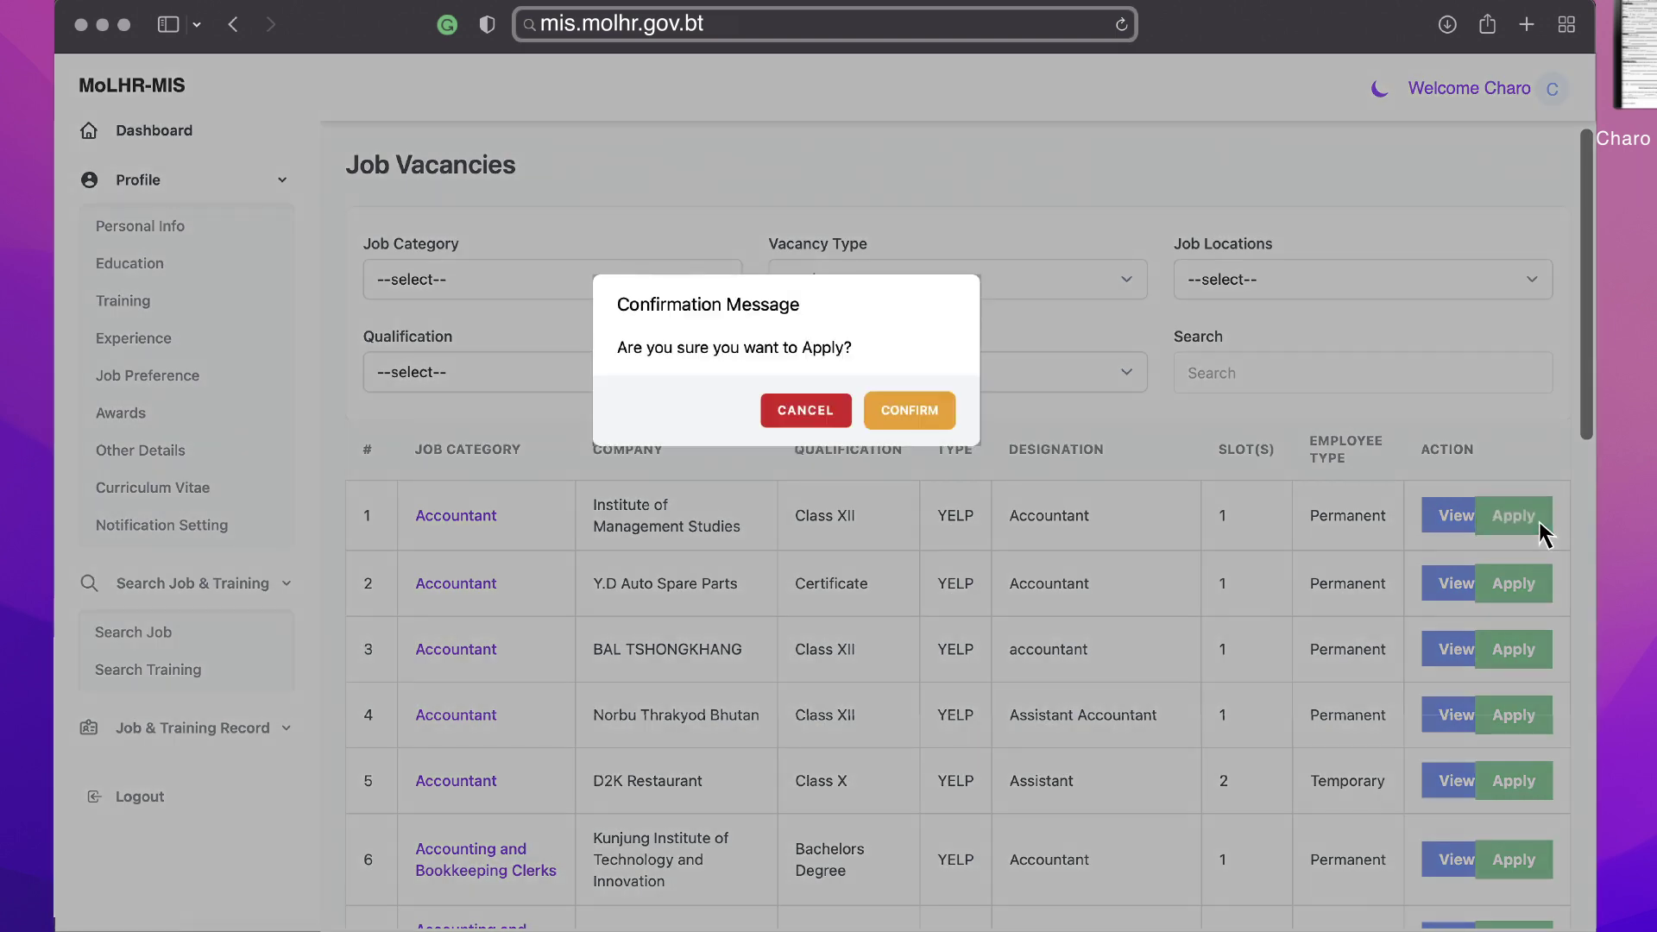
left_click(910, 411)
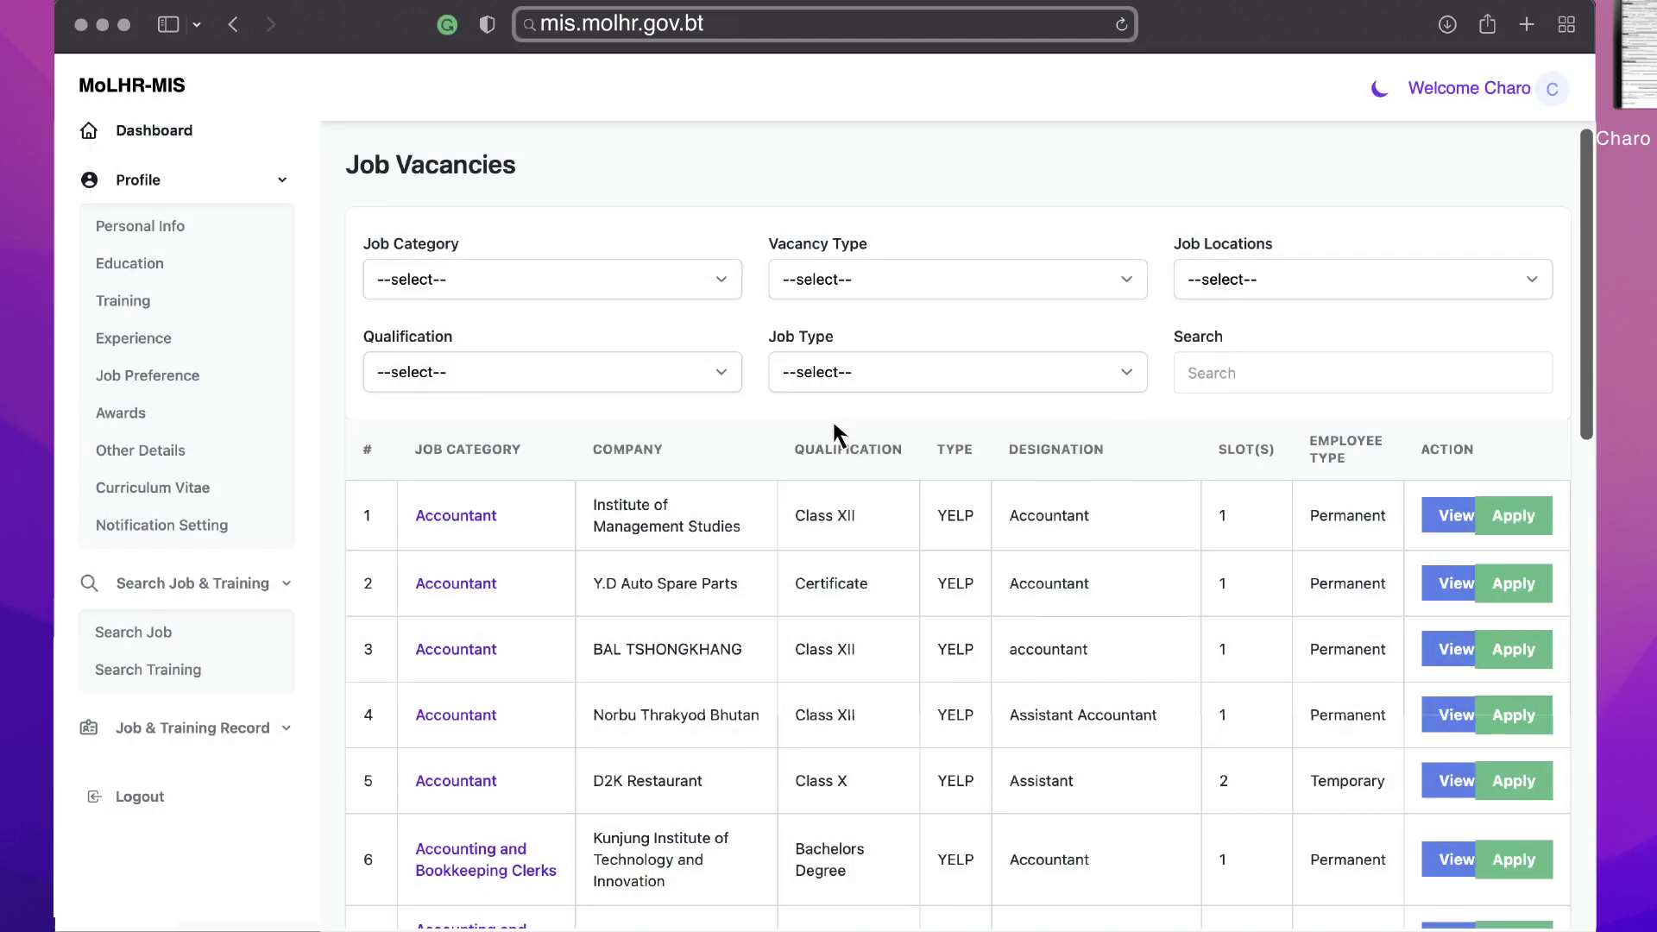
left_click(1436, 524)
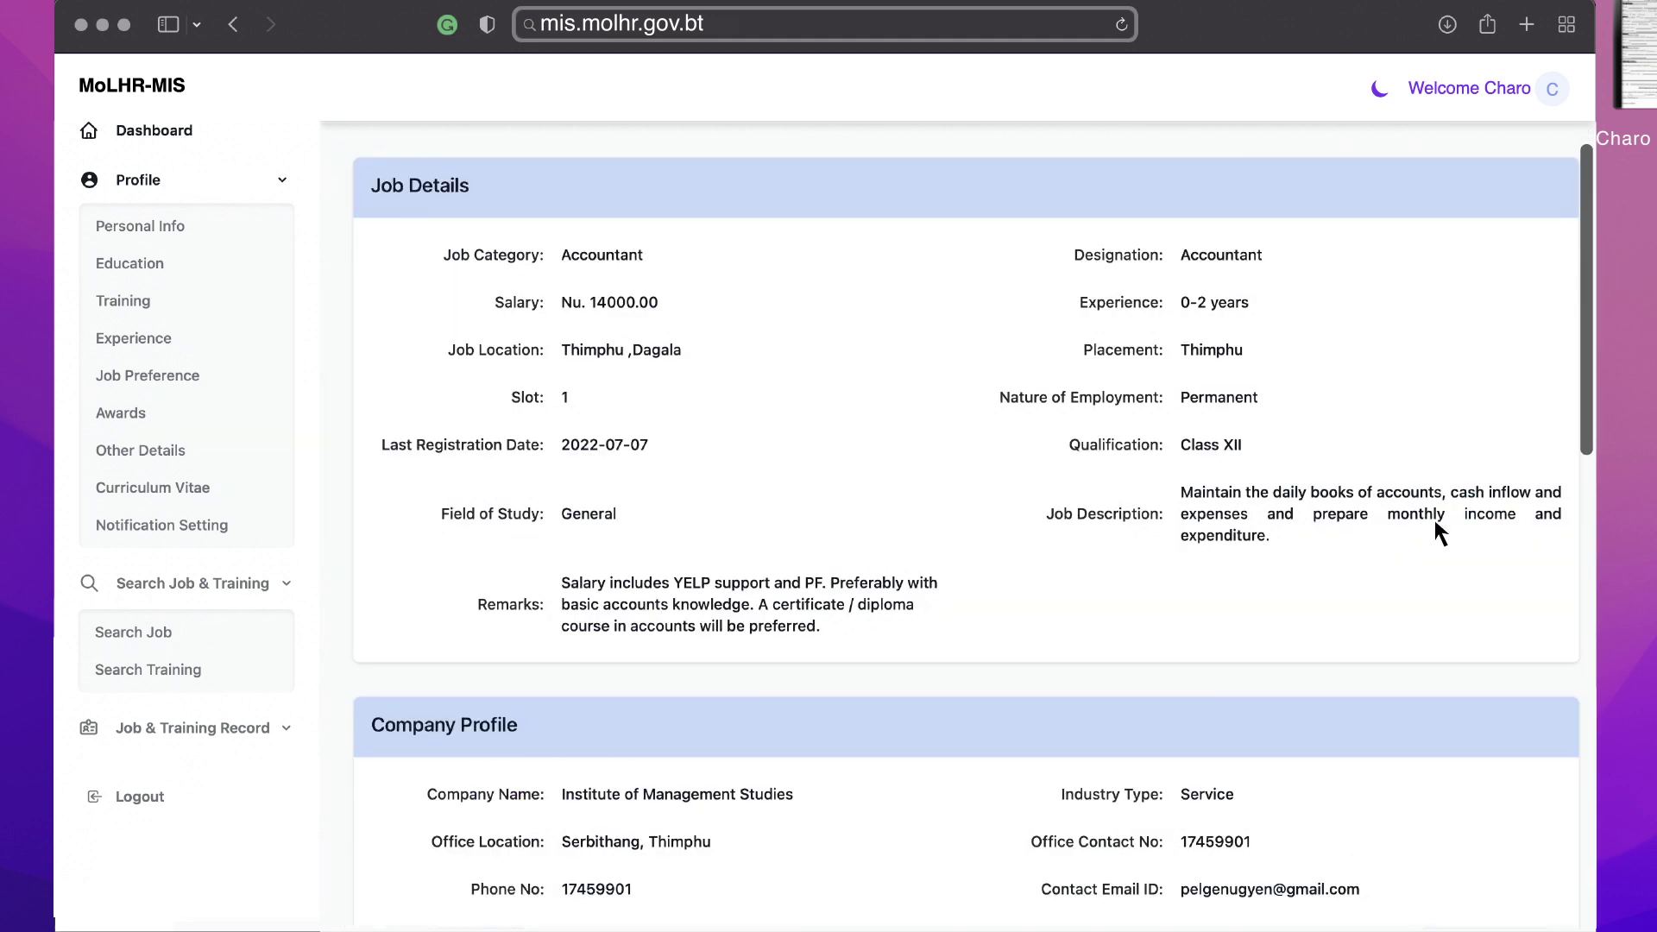
scroll(1437, 531, "down", 1)
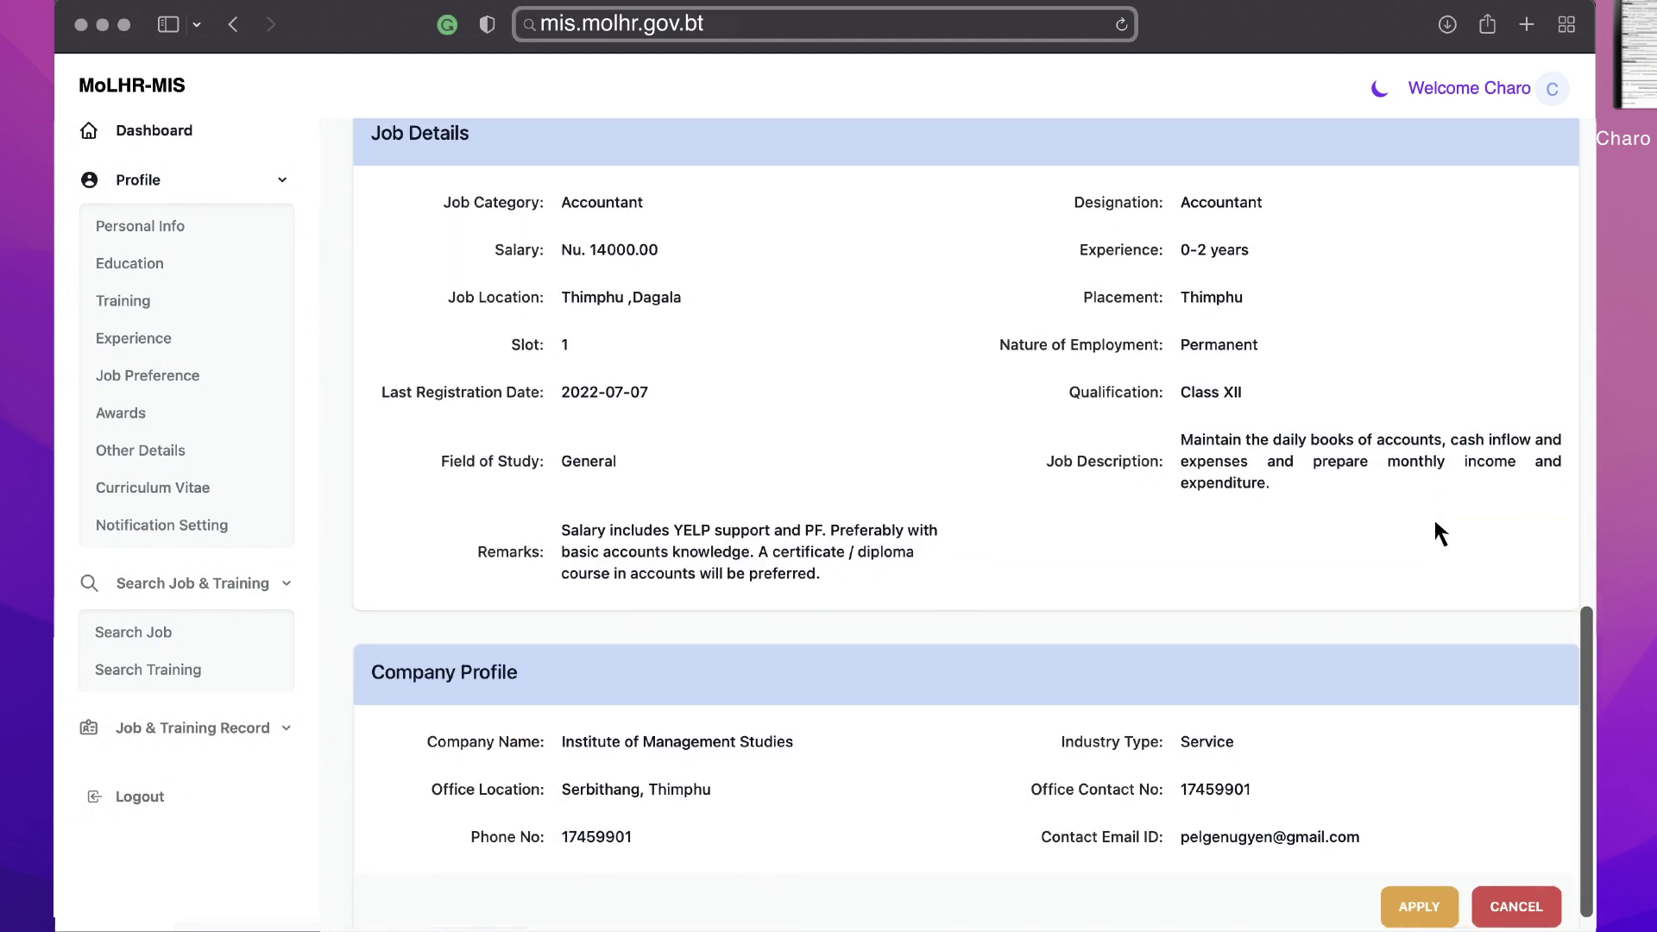
left_click(1446, 907)
left_click(892, 418)
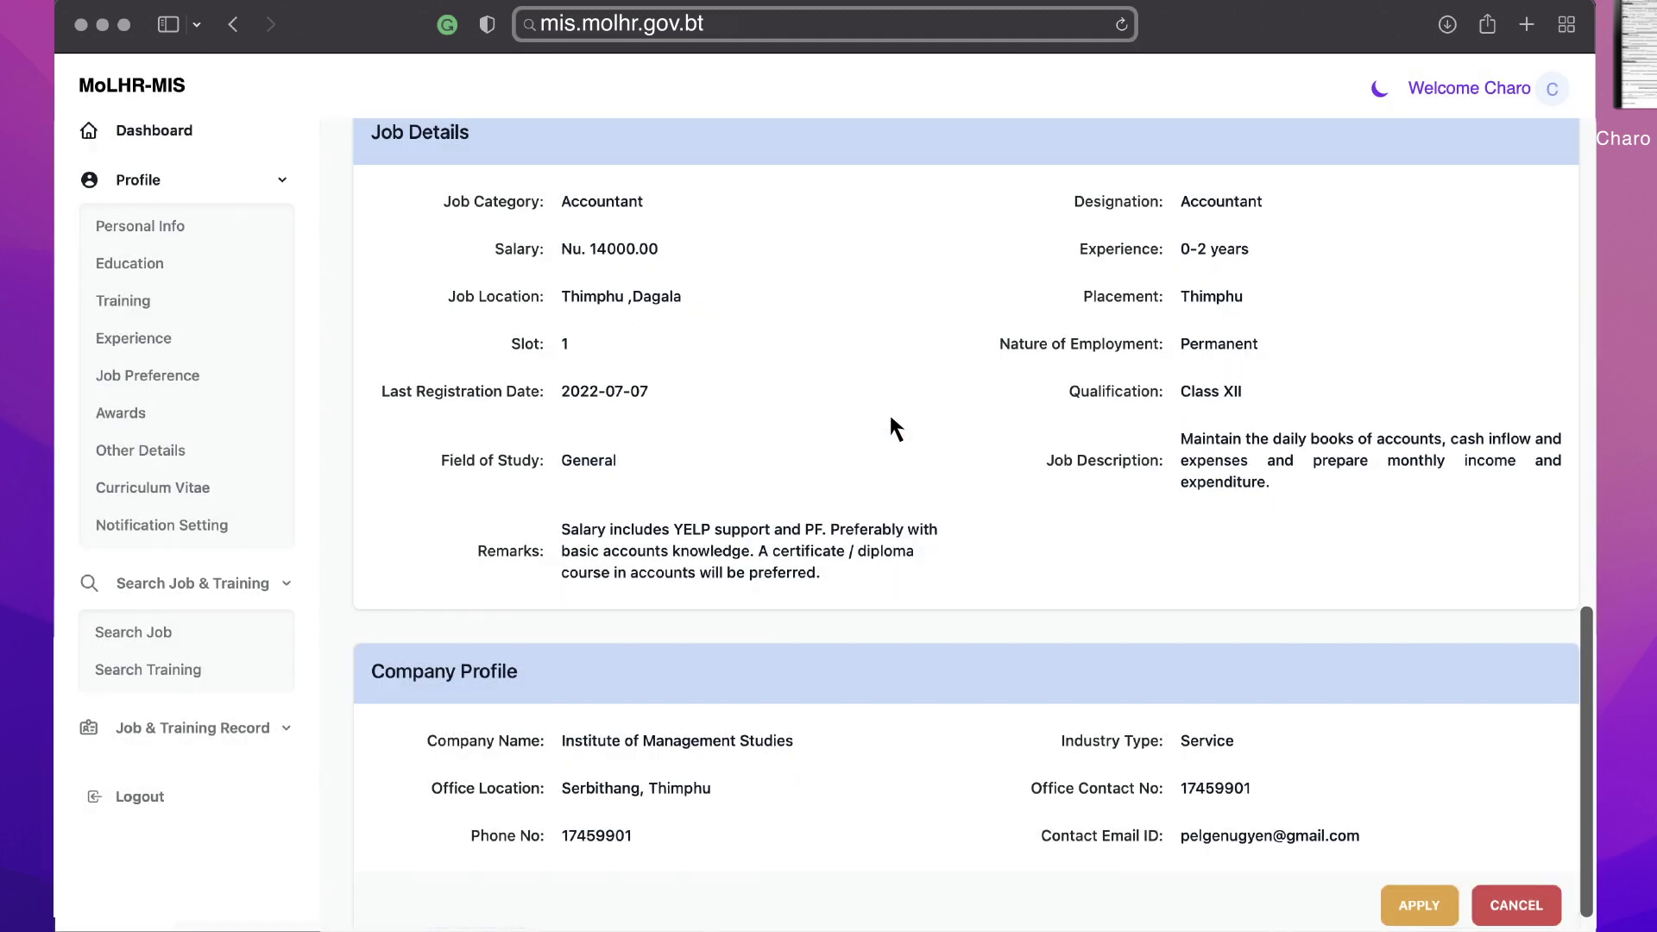
Open the Basic Internet of Things (IoT) course application from Search Training and review the prefilled form
left_click(188, 671)
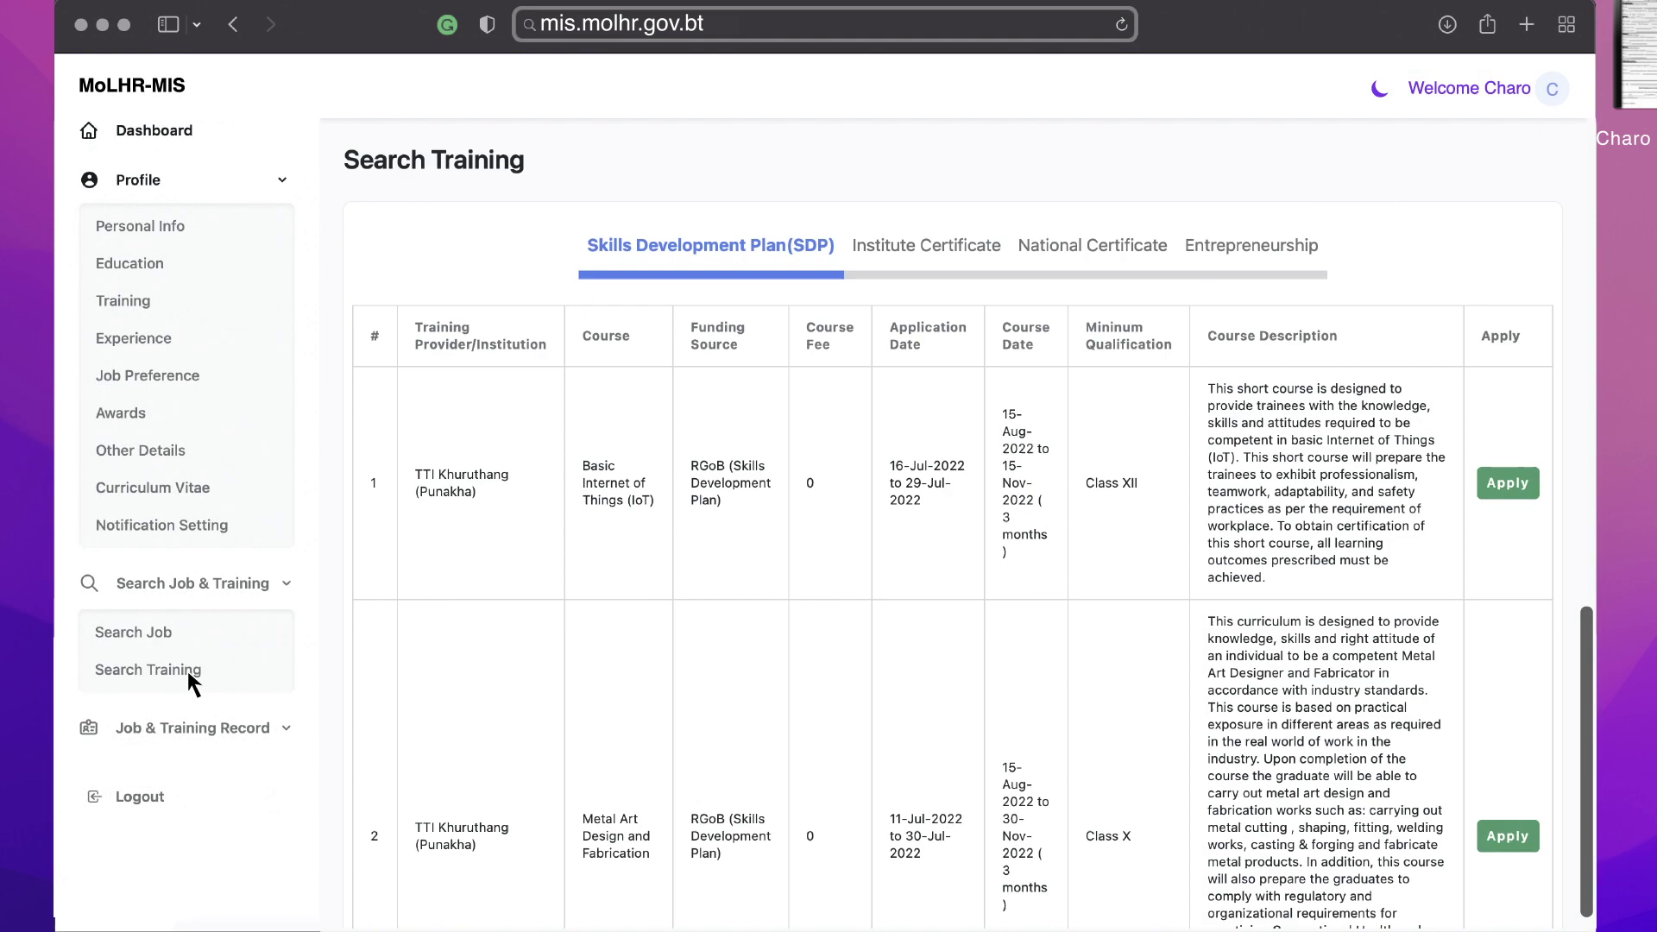
scroll(187, 668, "down", 5)
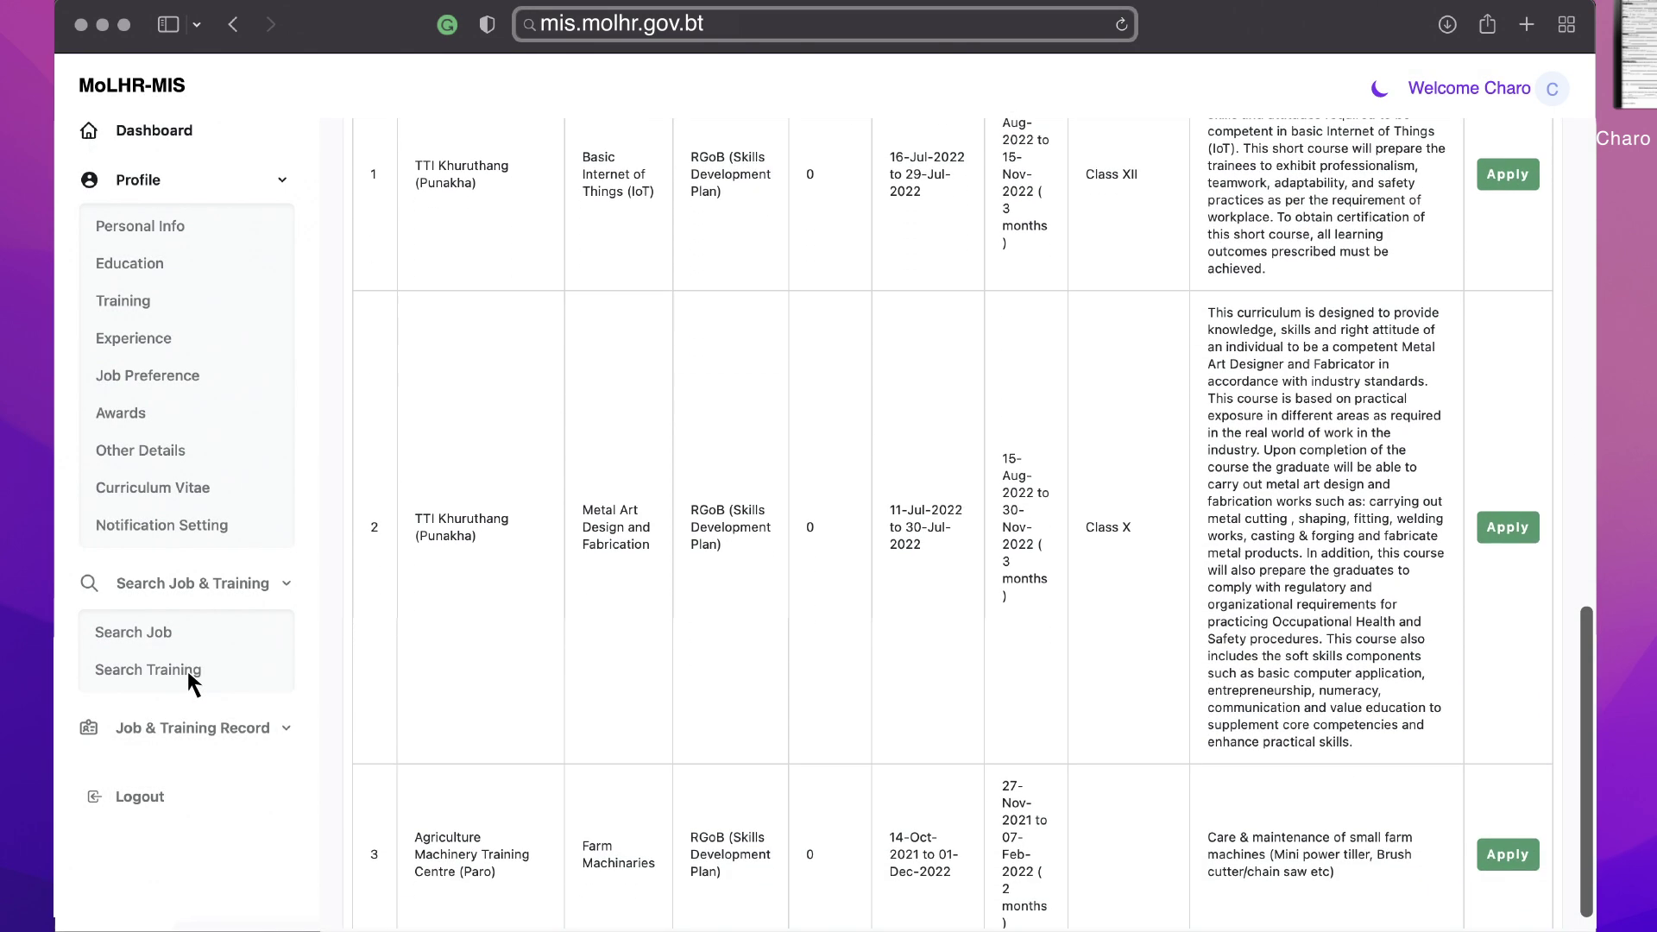
scroll(186, 668, "up", 5)
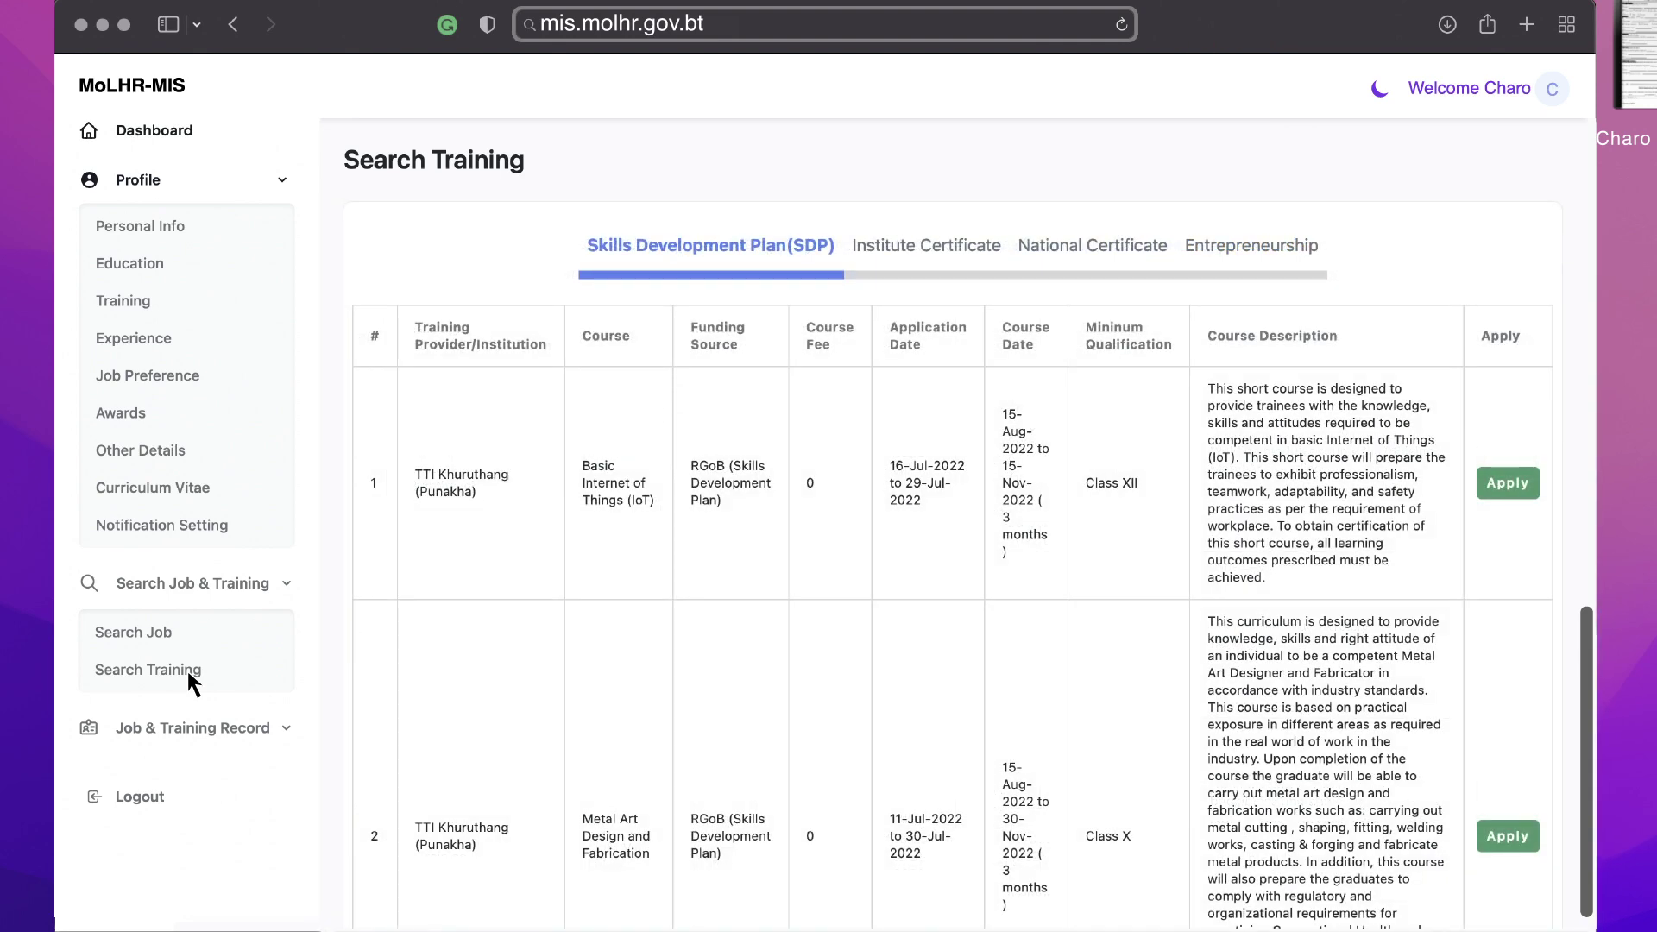
left_click(1522, 487)
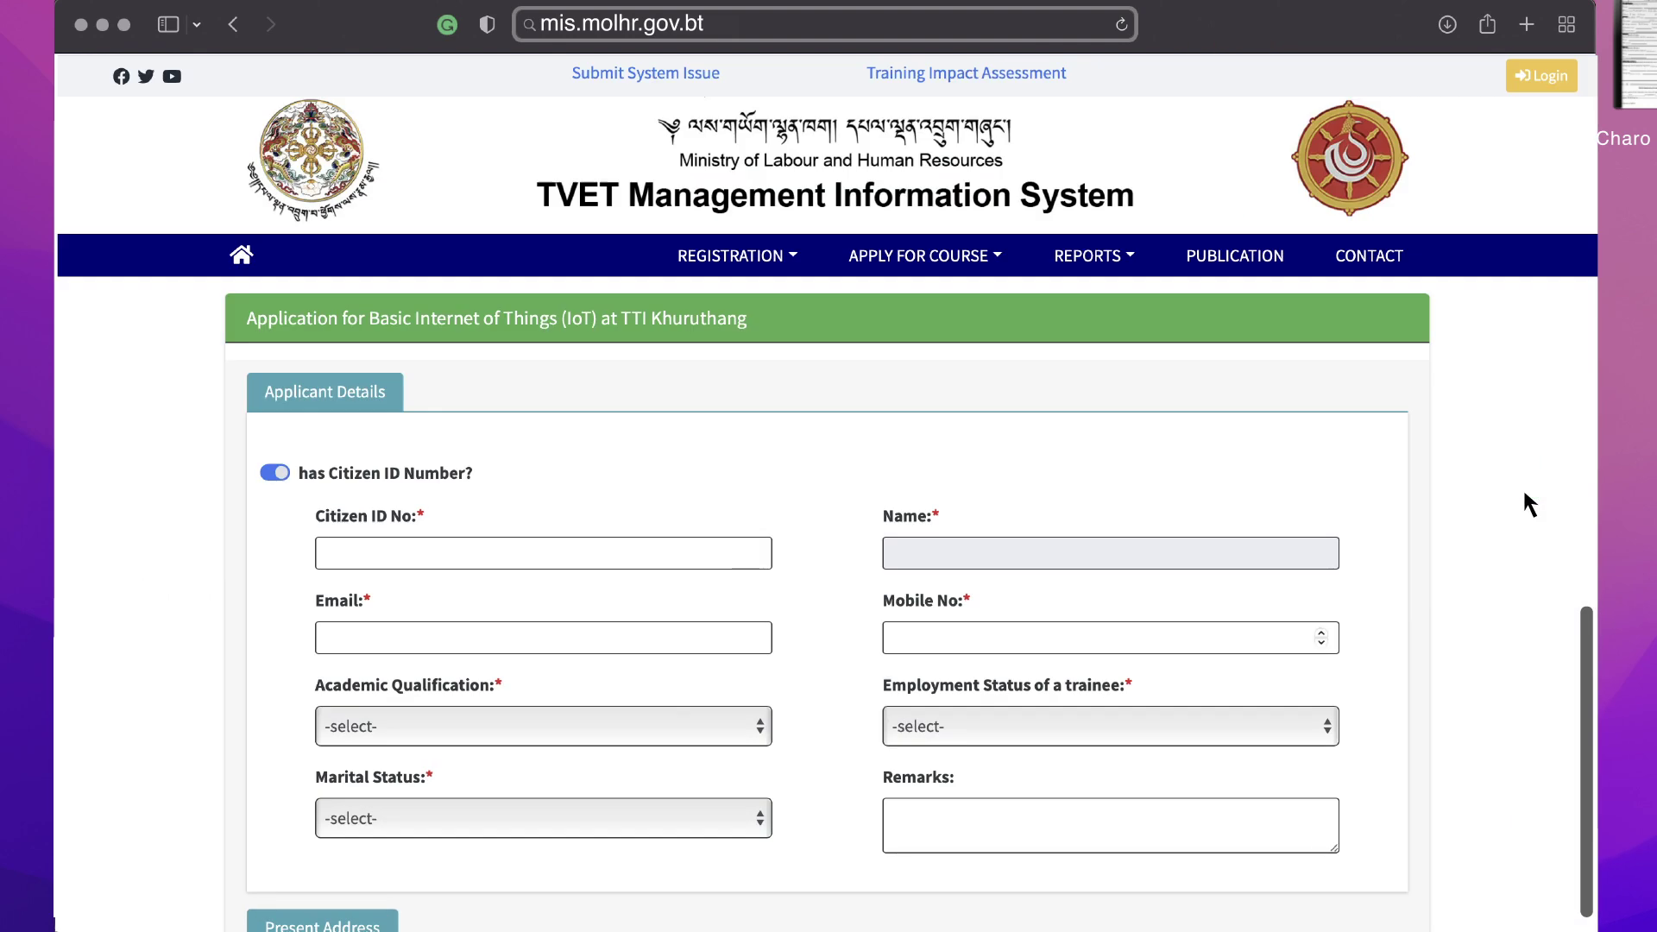
scroll(1523, 487, "down", 1)
scroll(1524, 495, "down", 9)
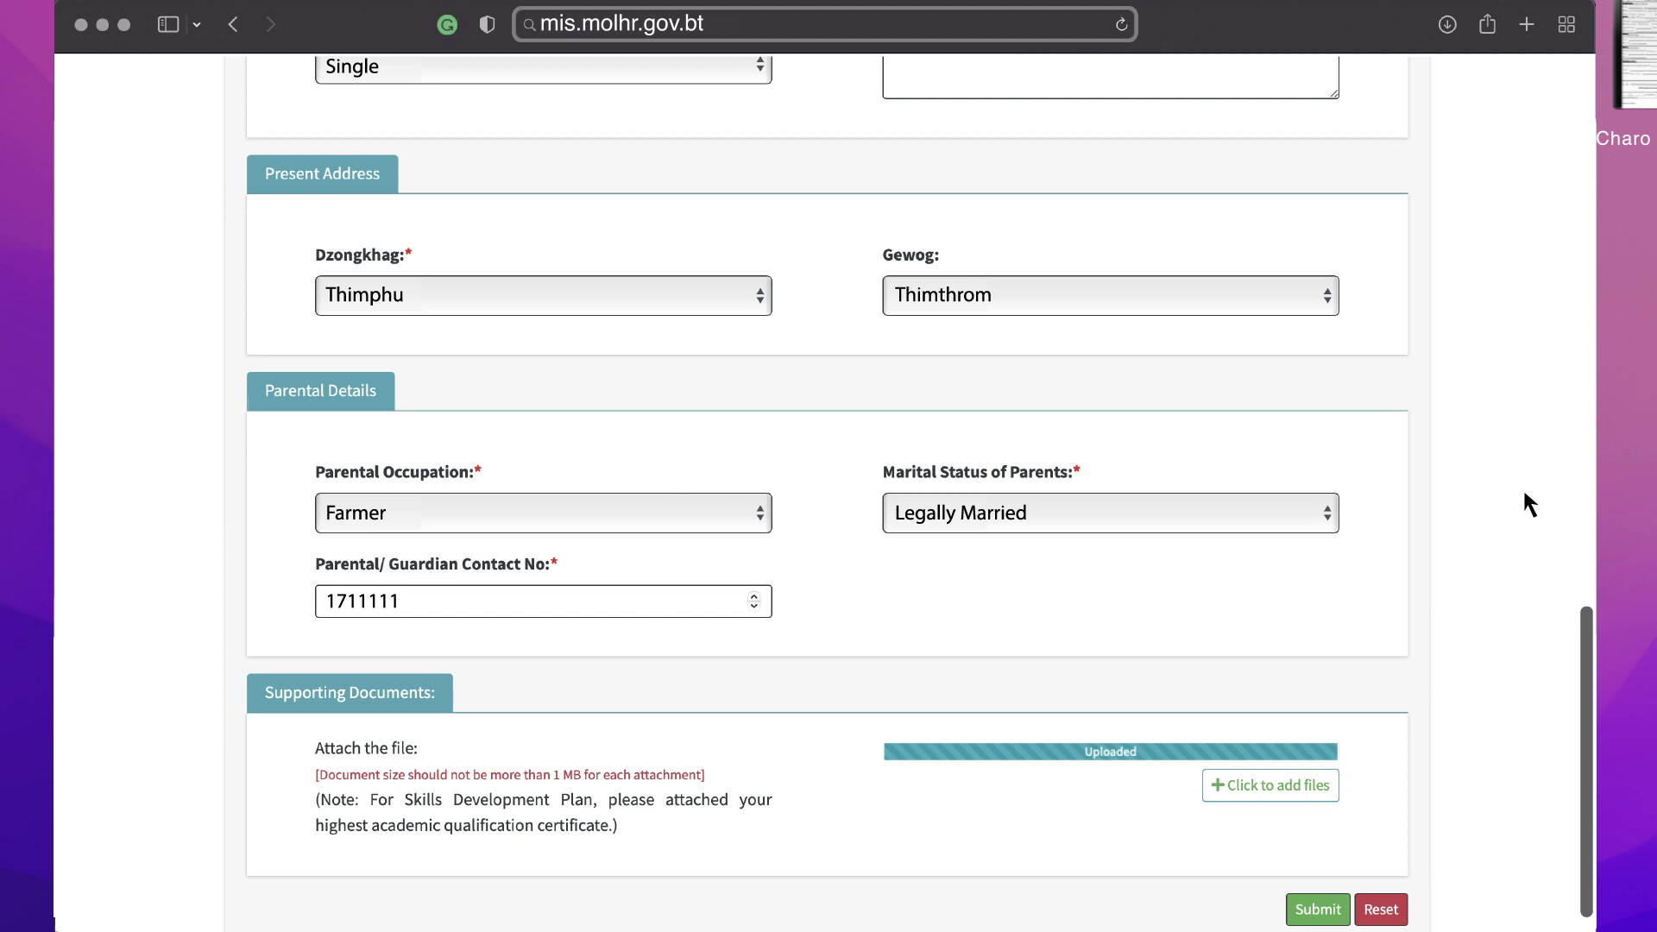
Submit the course application, confirm the Accountant application shows Selected, then view the five-job employment record
left_click(1339, 913)
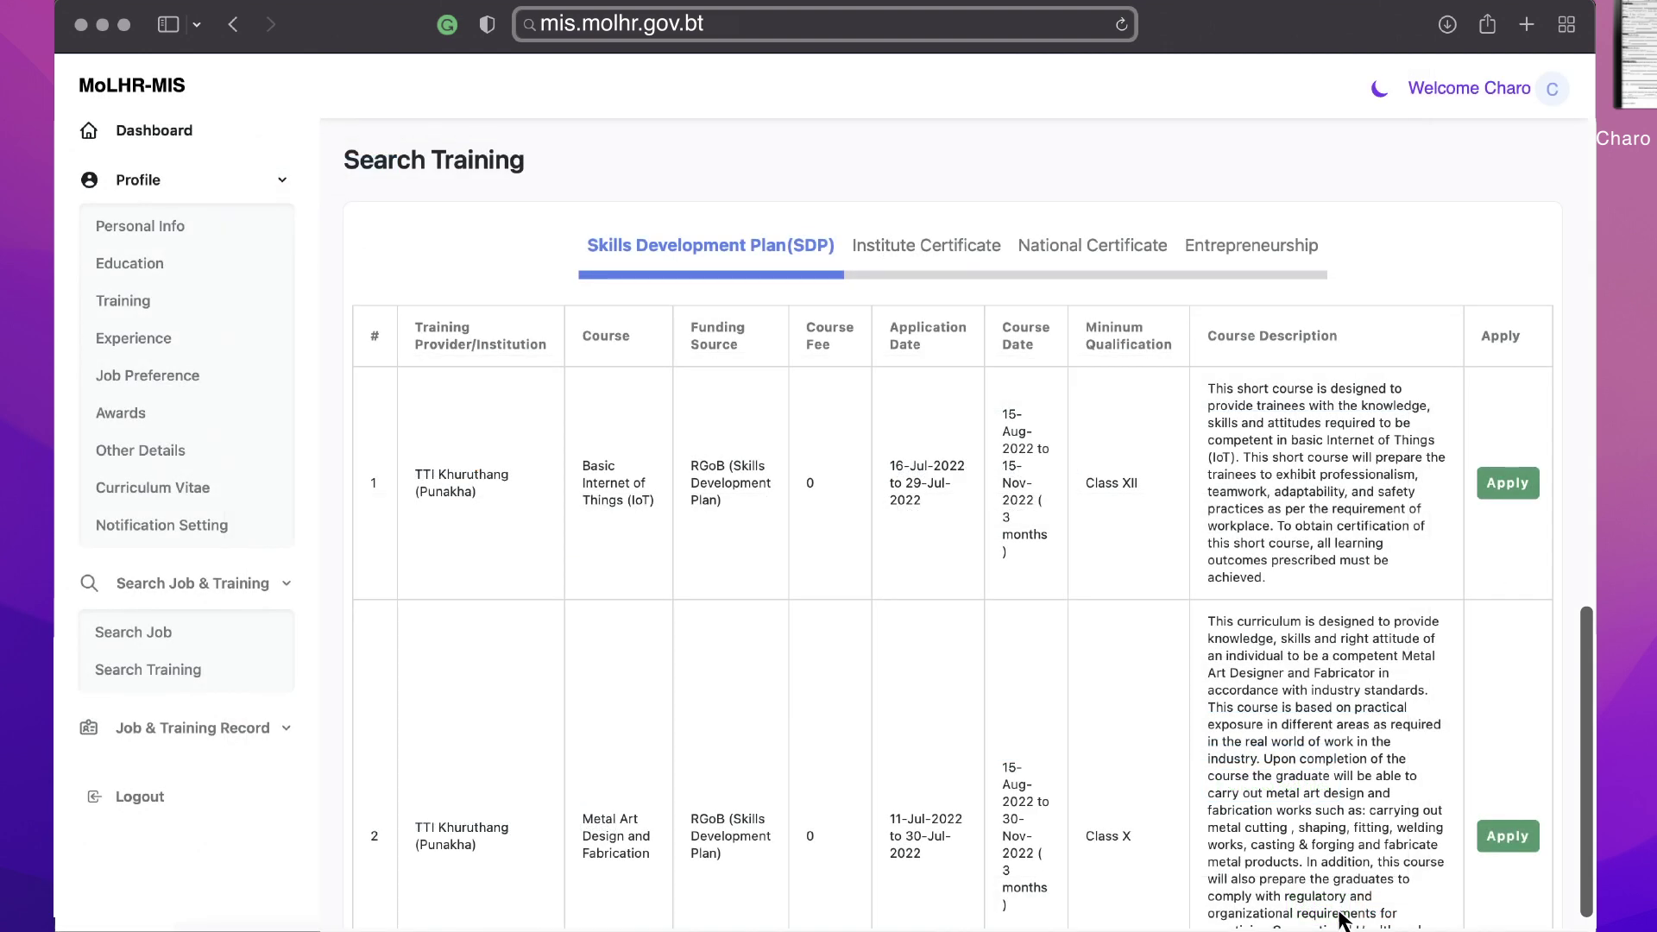
left_click(253, 727)
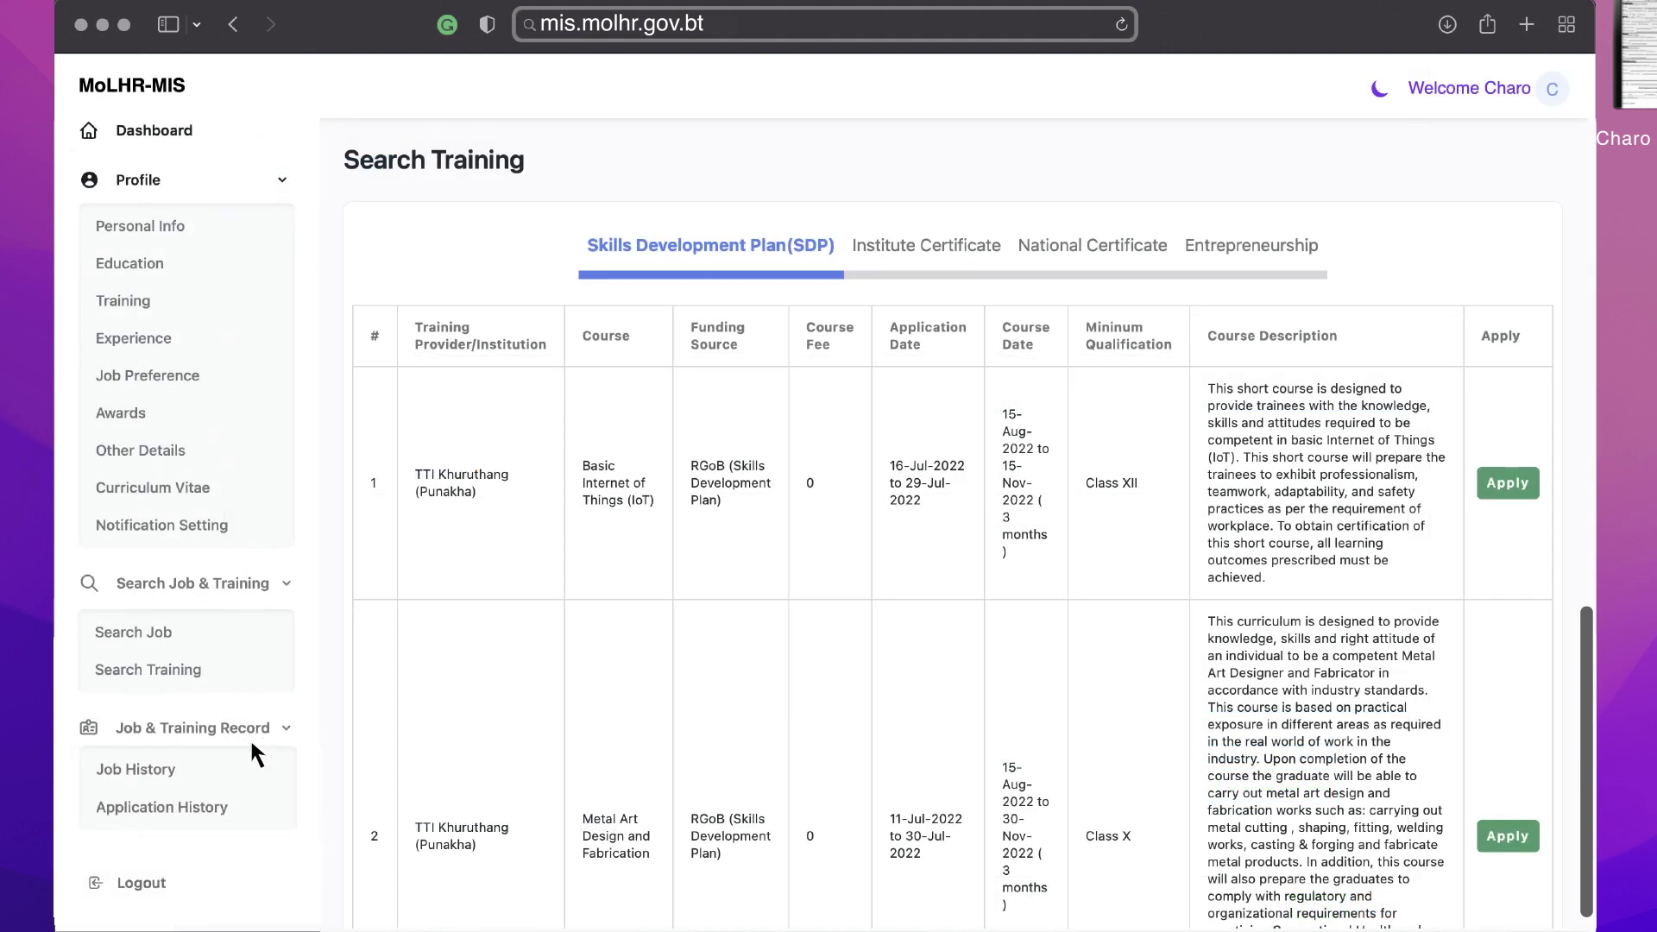
left_click(237, 810)
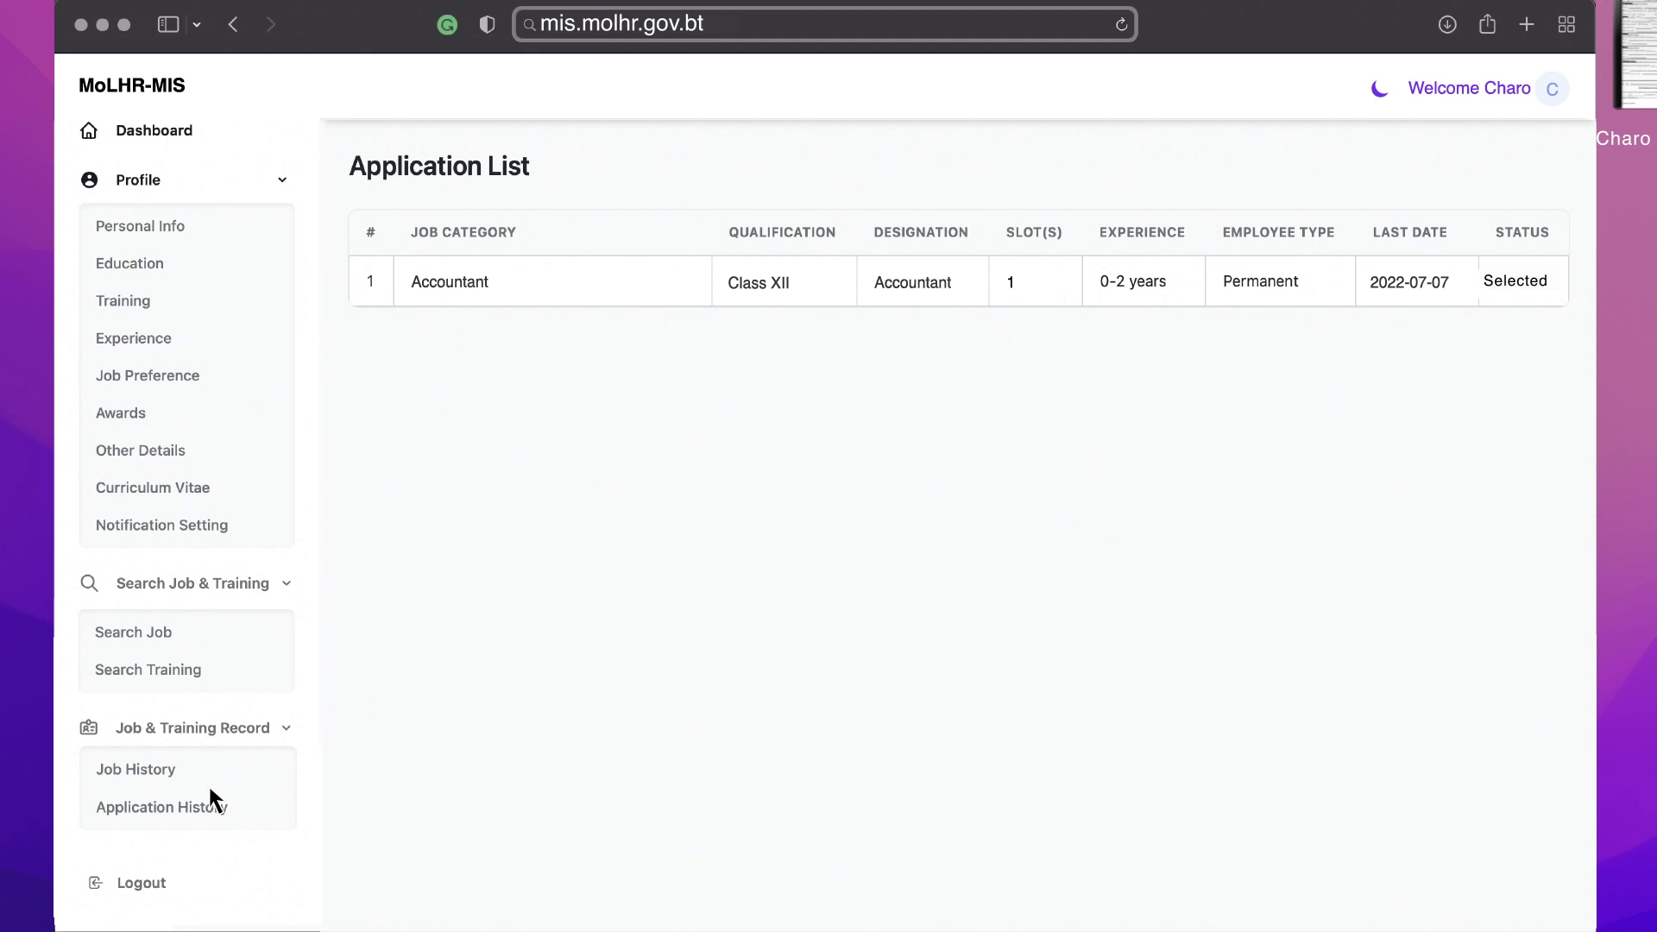
left_click(185, 771)
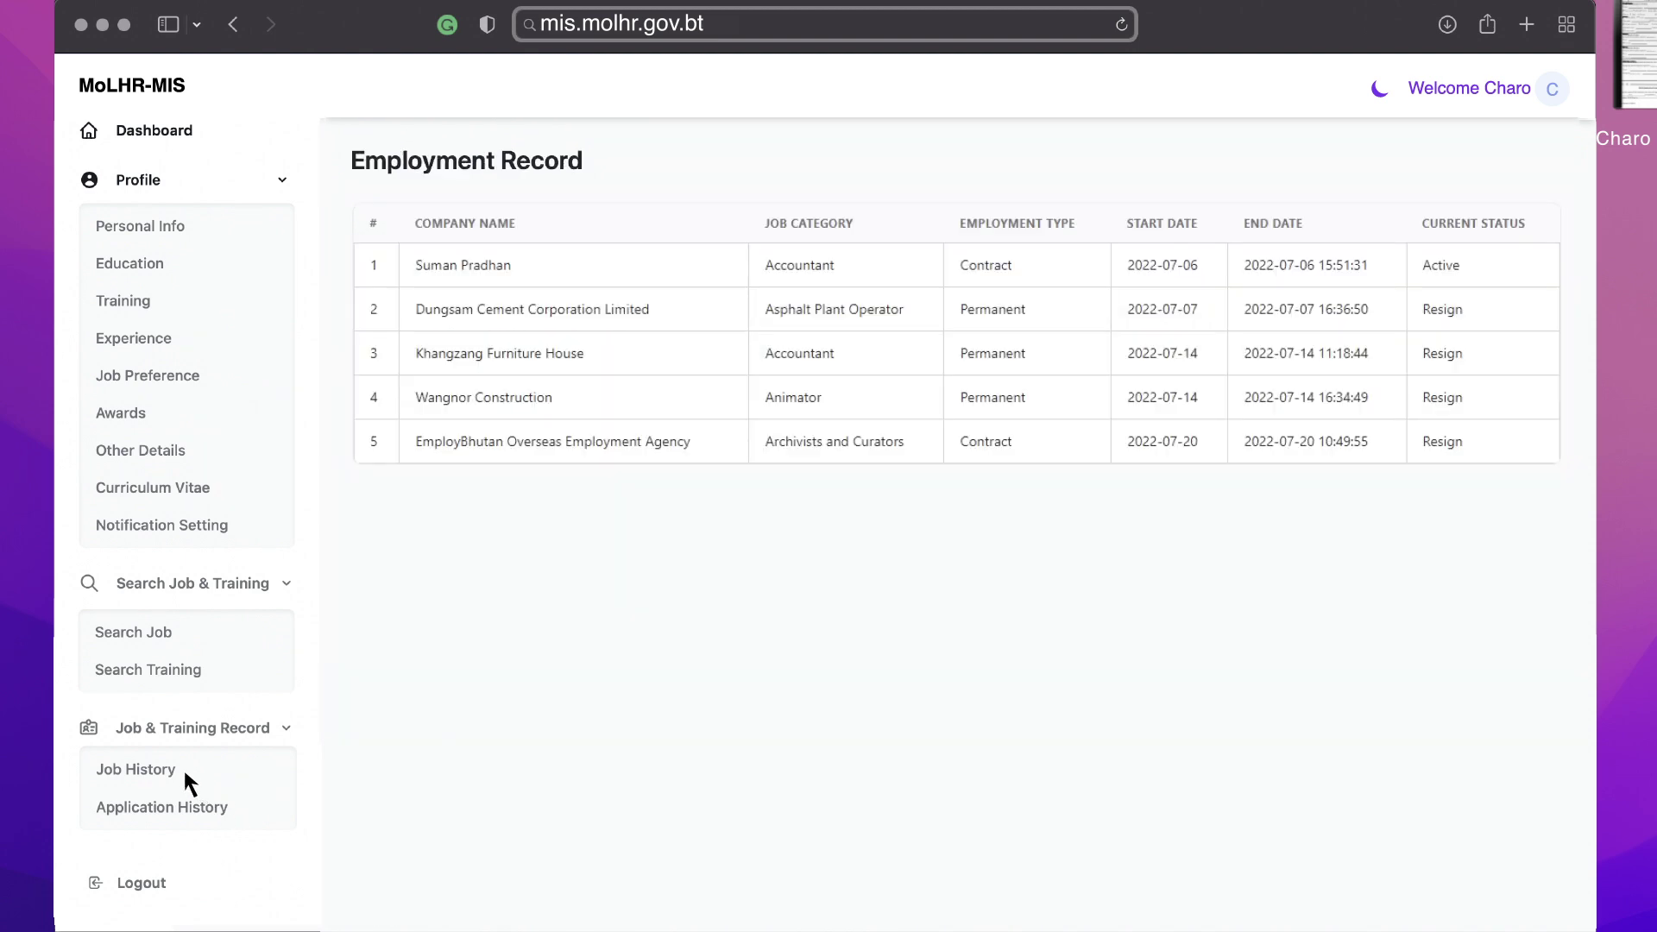